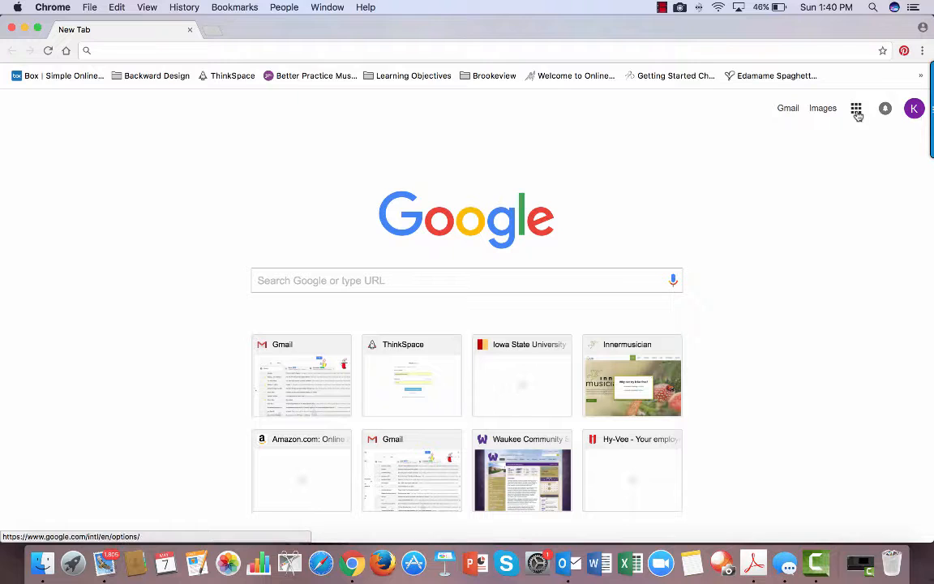
Open Google Maps and locate Brookview Elementary School from the recent searches
click(856, 112)
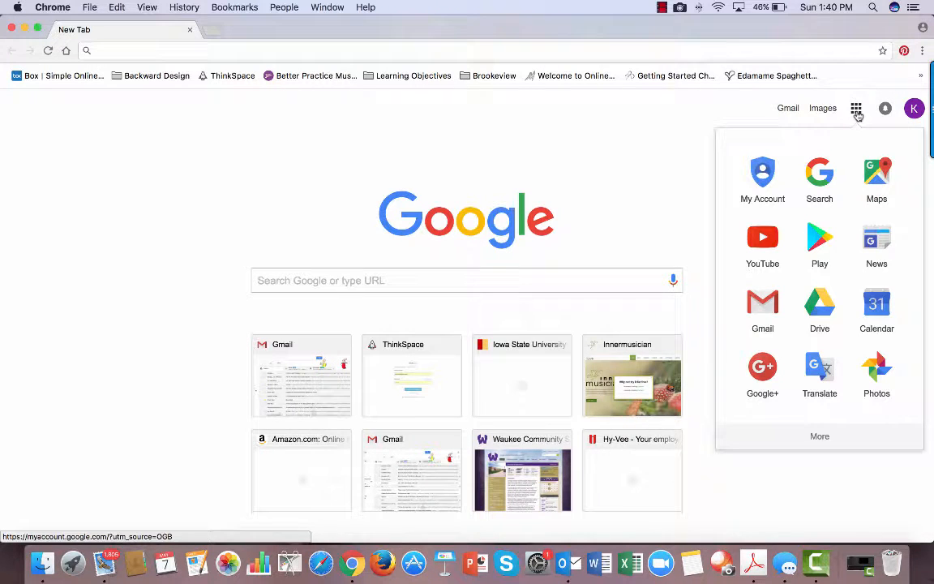
click(877, 175)
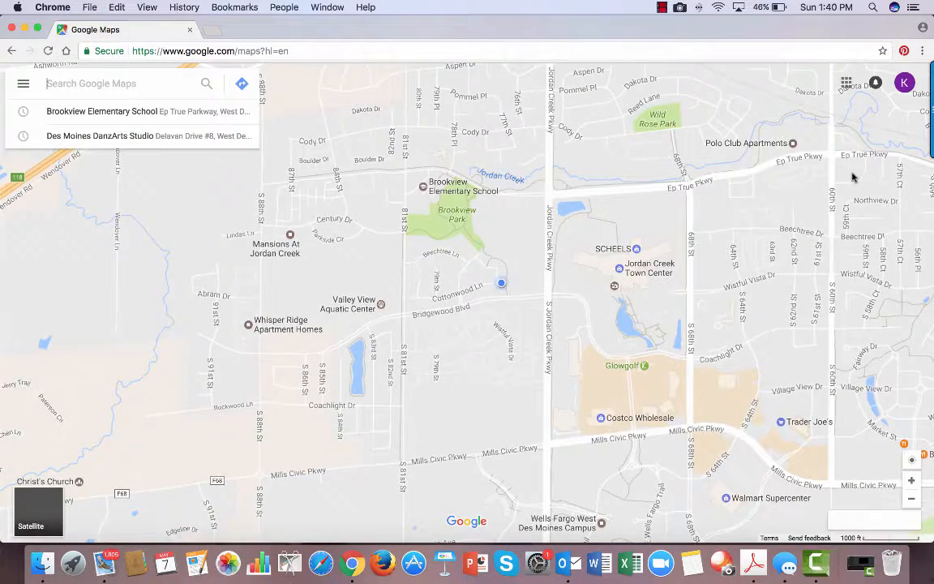
click(128, 113)
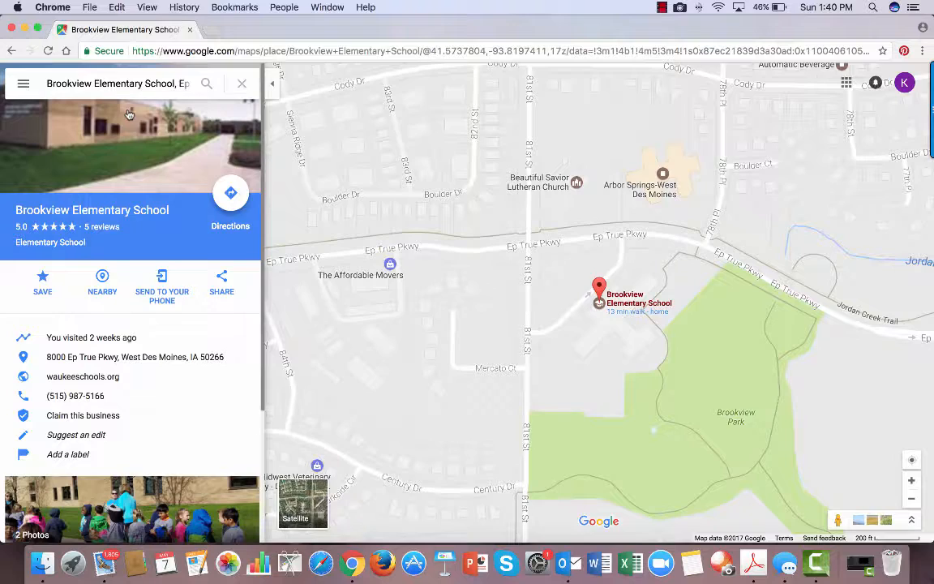
Clear the school search, switch the map to Satellite imagery and frame the school building with its grounds
click(242, 85)
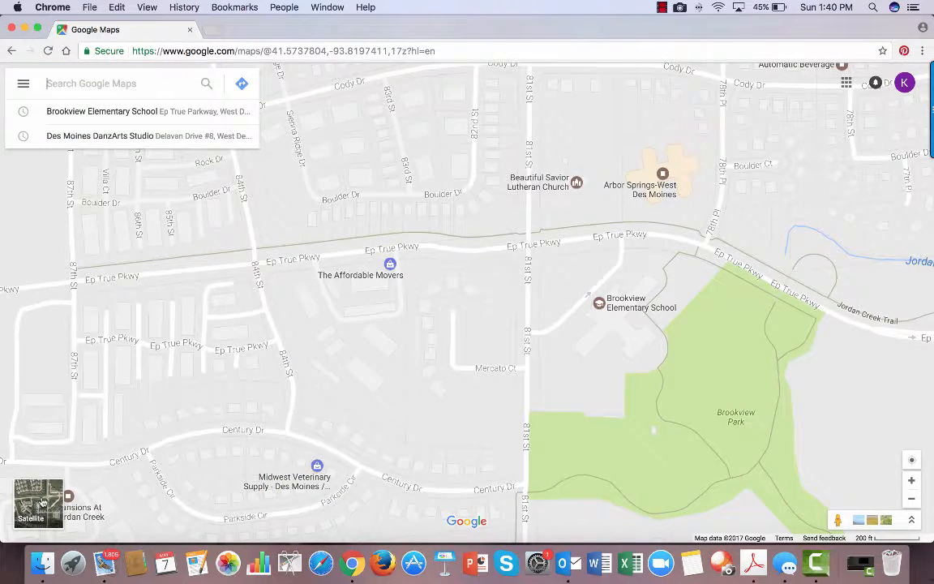
click(43, 502)
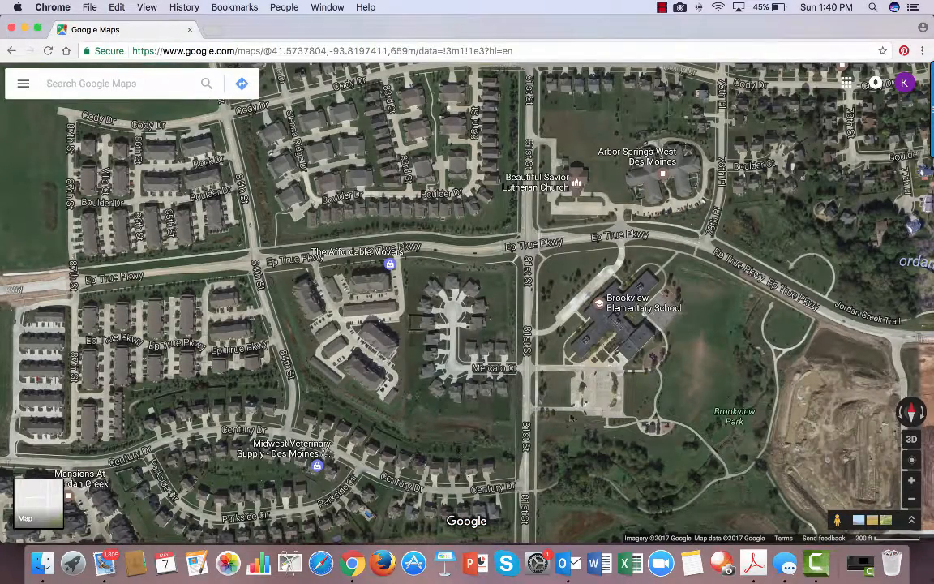
scroll(724, 362, down, 2)
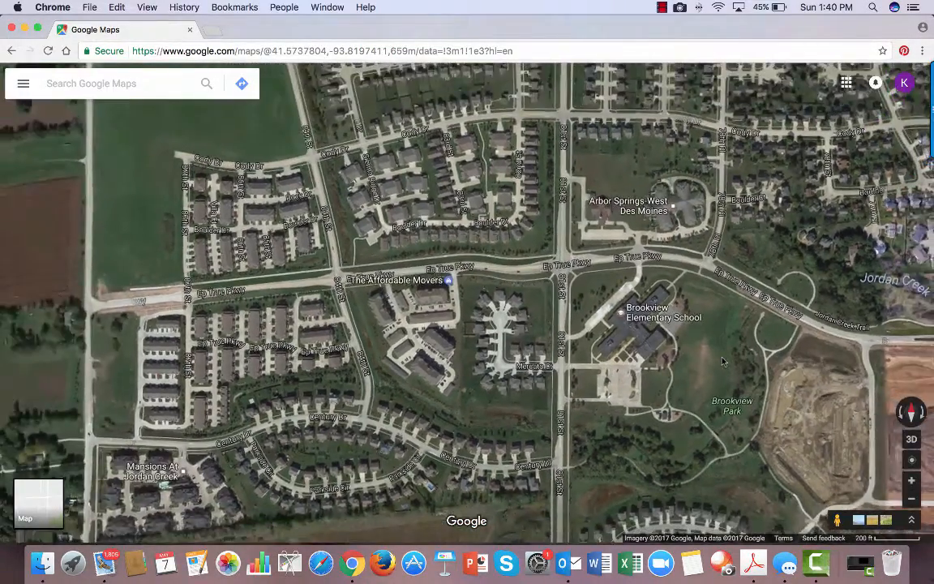
scroll(723, 361, up, 5)
scroll(723, 362, up, 3)
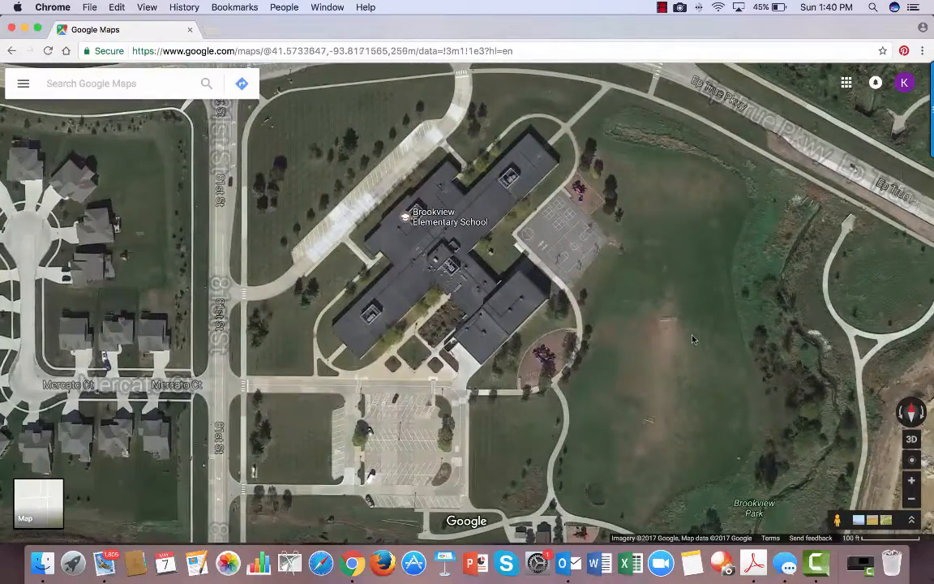
scroll(693, 339, up, 2)
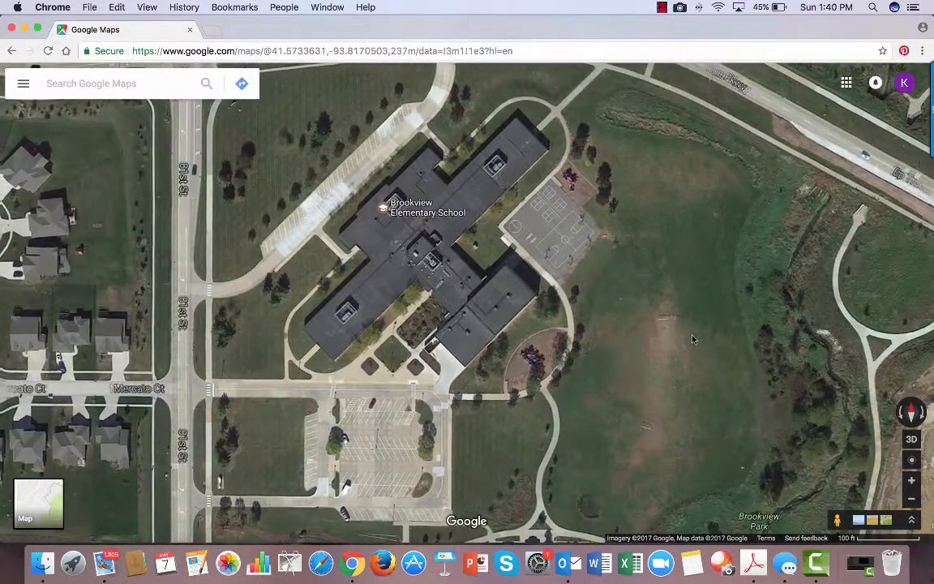
scroll(693, 339, up, 2)
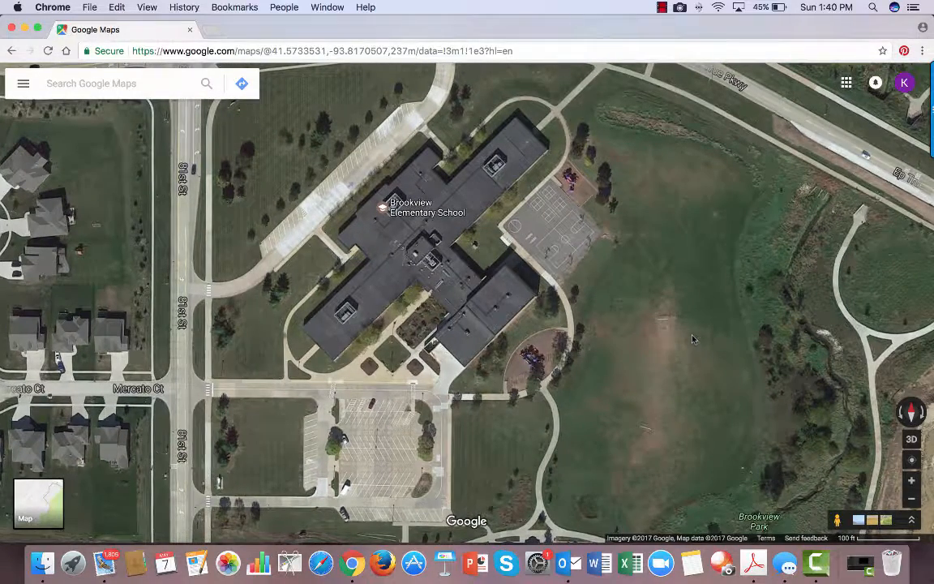
Tilt the satellite map into 3D and orbit around the school to view it from different sides
click(912, 439)
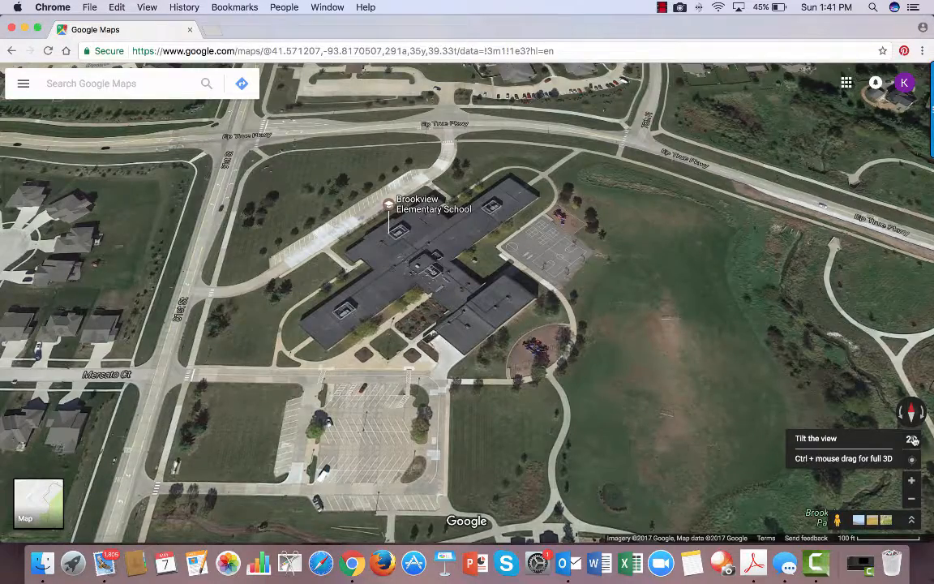
click(912, 440)
click(913, 439)
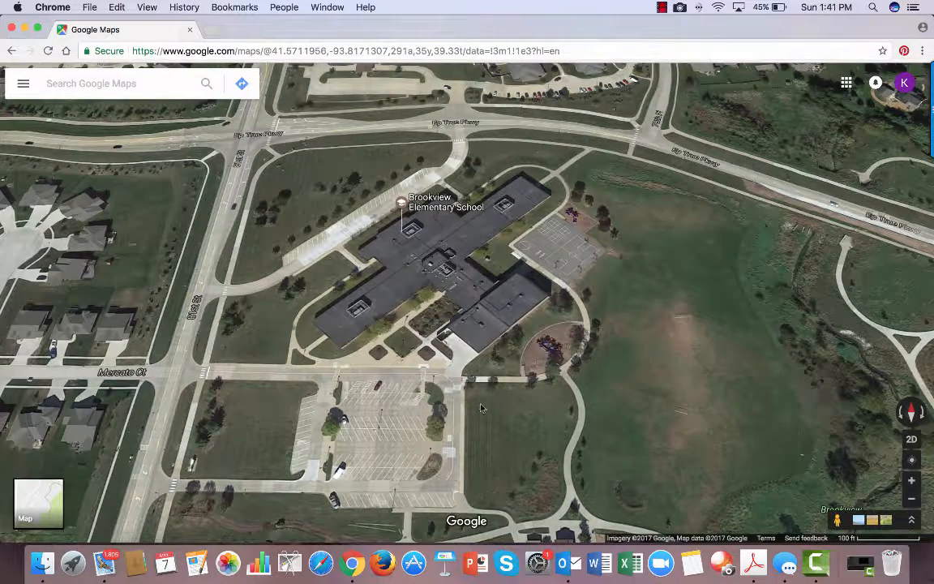
drag(479, 409, 275, 333)
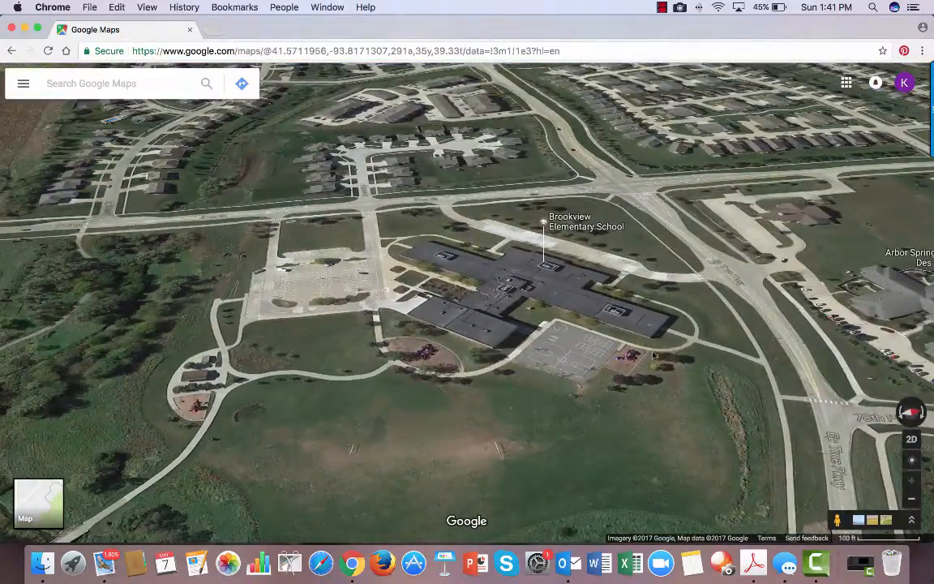
drag(696, 344, 500, 377)
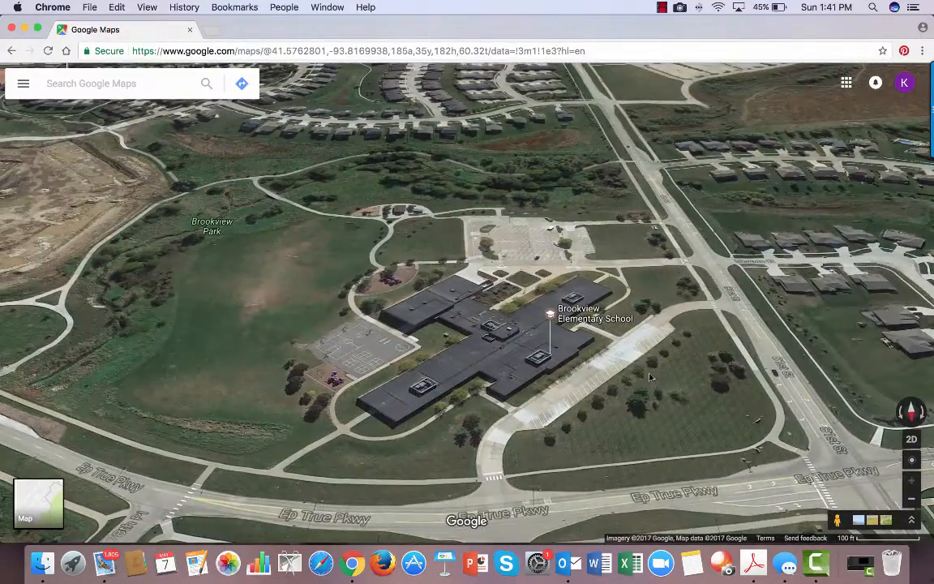
drag(649, 377, 691, 412)
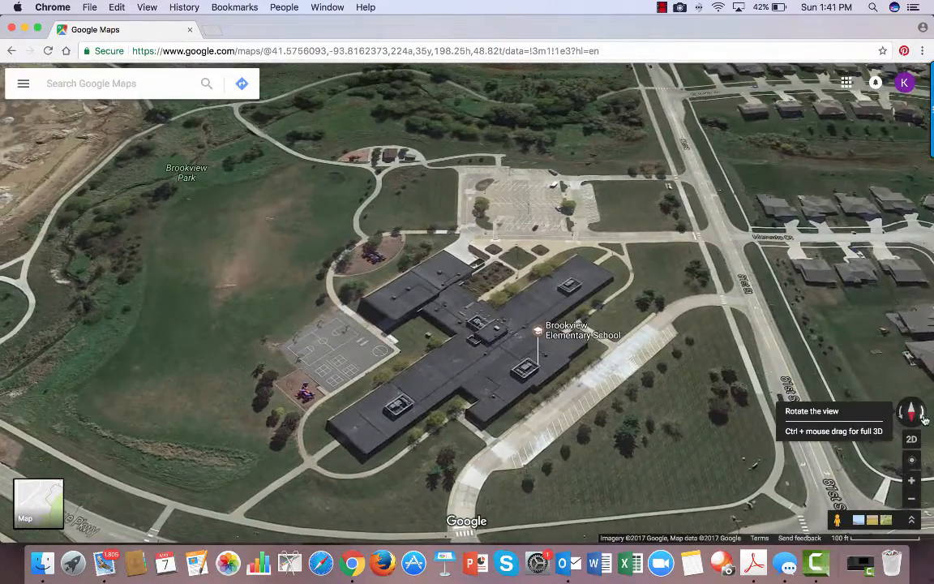
Rotate the 3D view to face east across the school and capture a screenshot of the map area
click(923, 417)
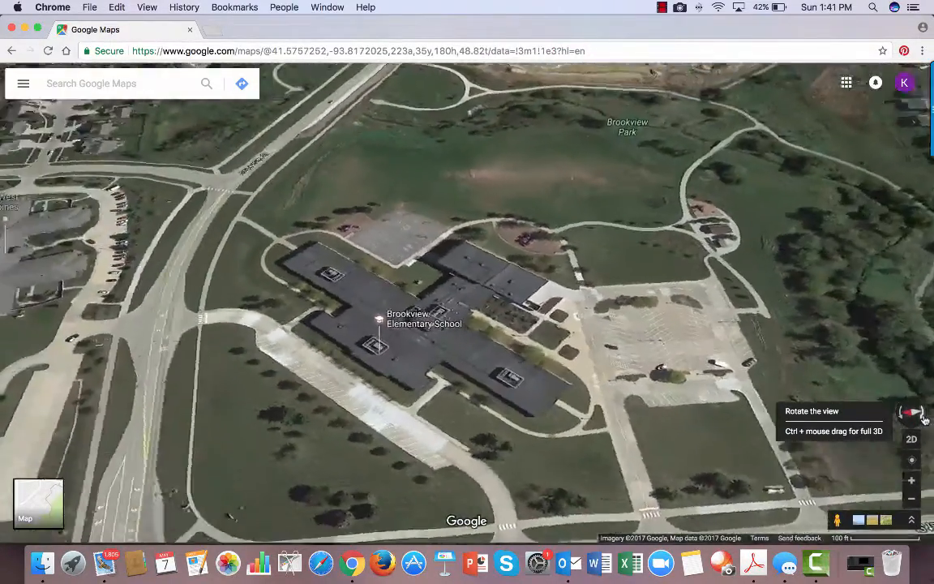
click(924, 418)
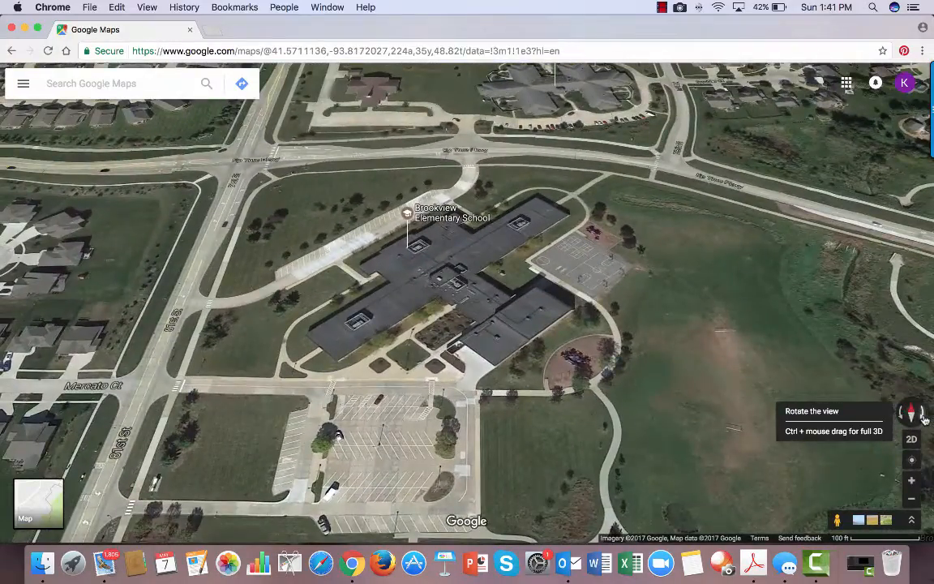
click(901, 416)
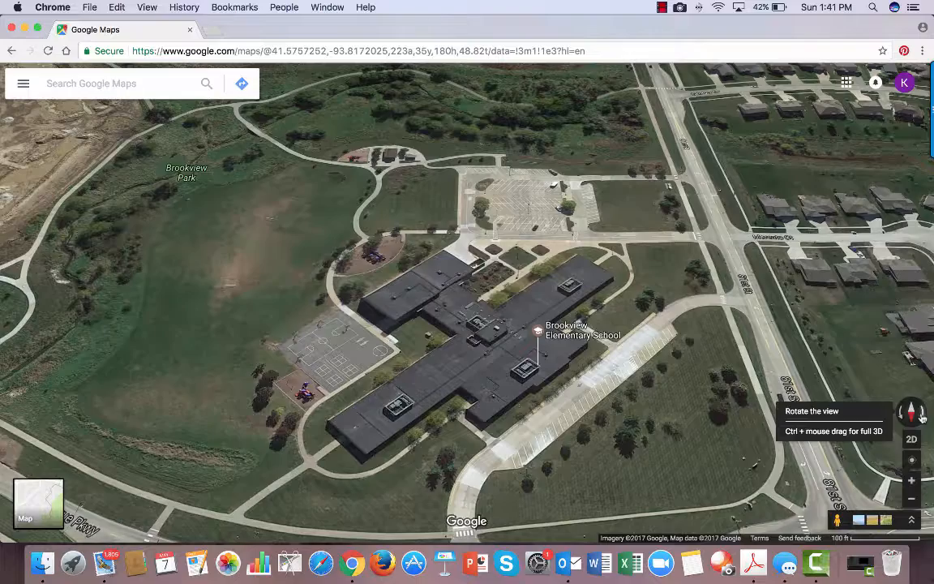
click(923, 416)
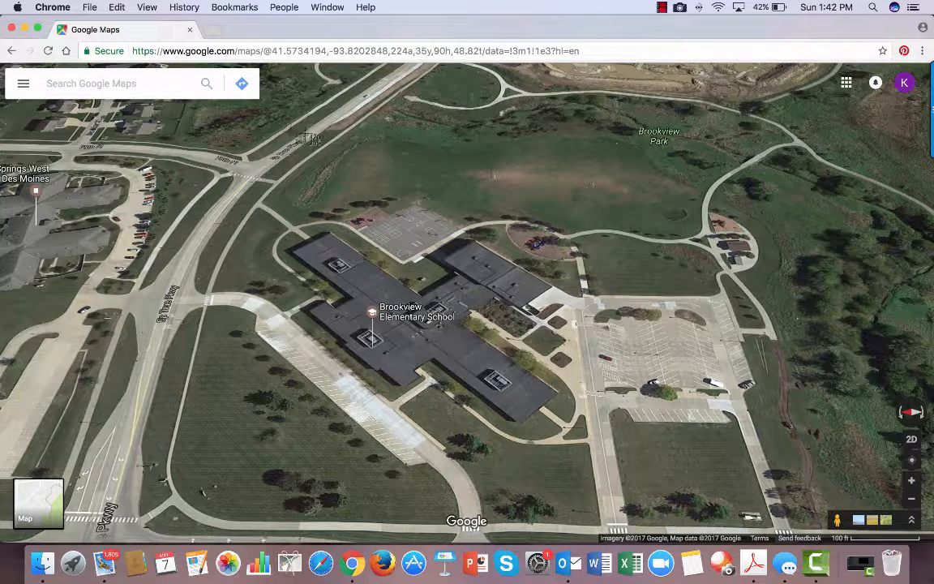
drag(156, 107, 830, 519)
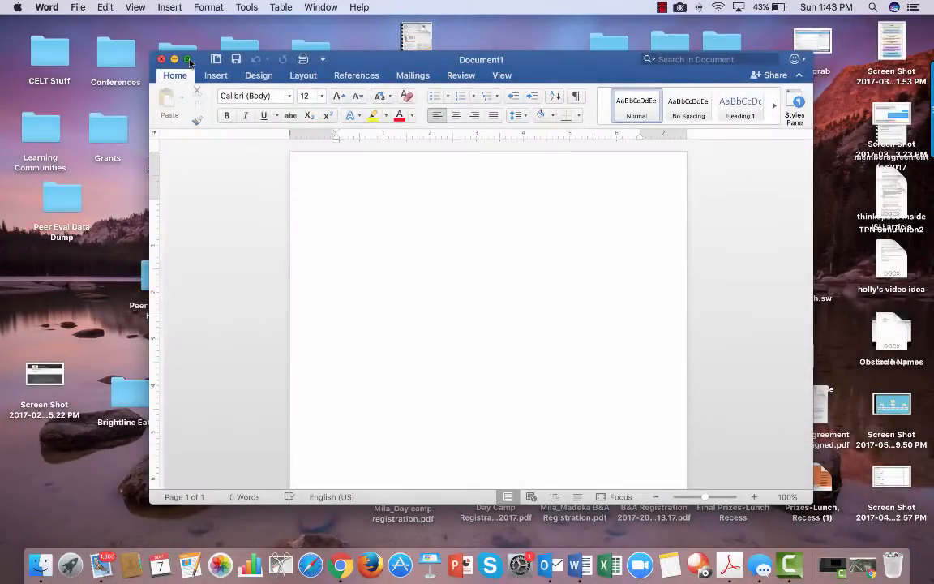
Switch to the blank Word document, make its window full screen and set the page orientation to Landscape
click(188, 60)
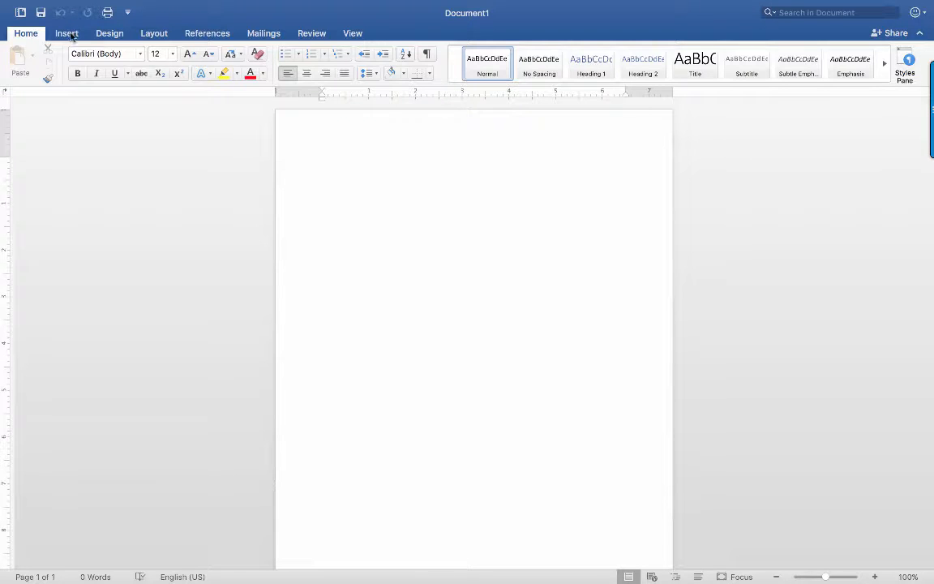
click(154, 34)
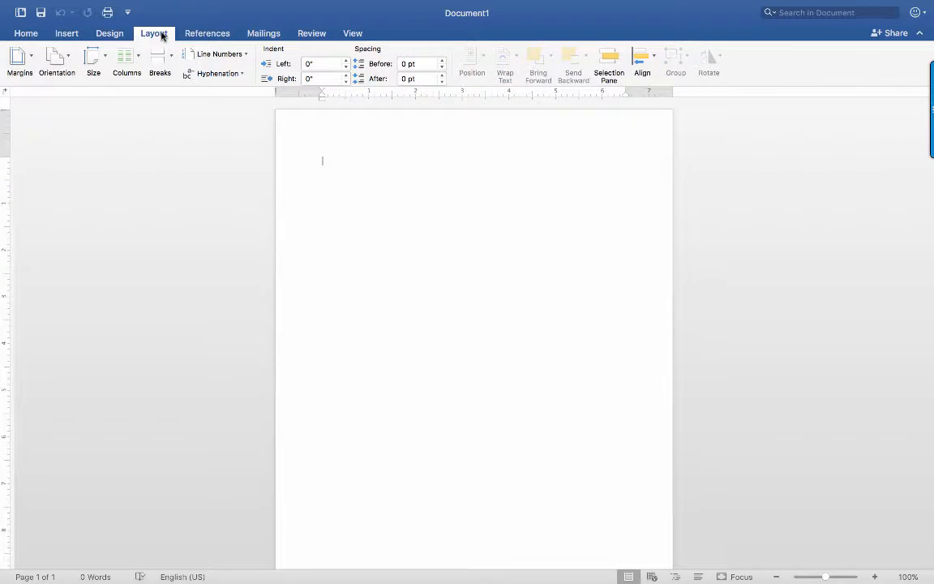
click(57, 61)
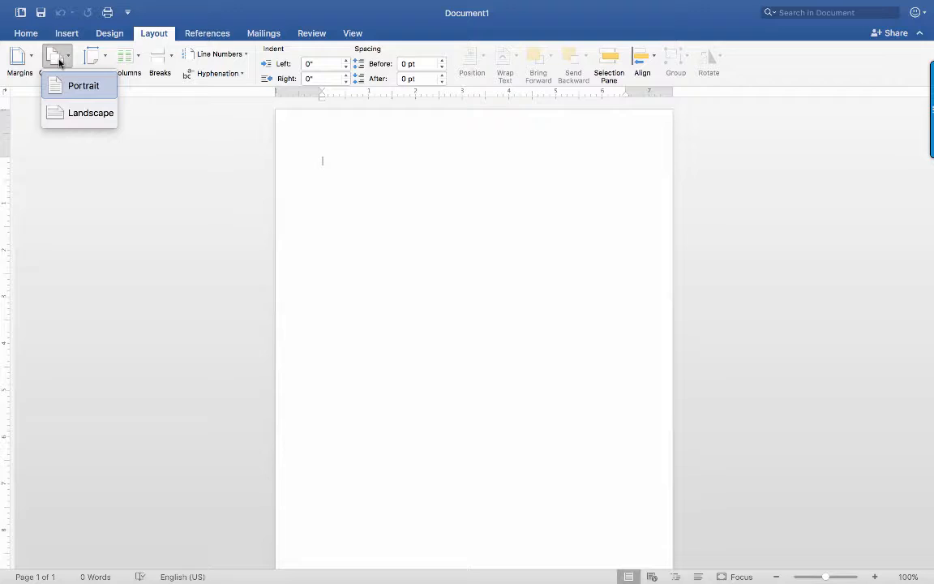
click(77, 116)
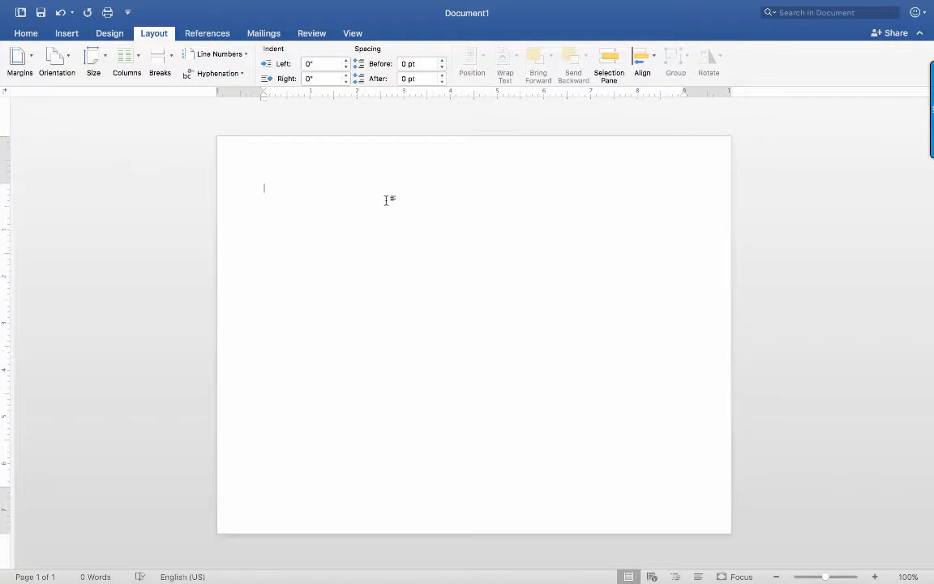
Insert the picture file "Screen Shot 2017-05-07 at 1.42.04 PM" from the Desktop into the document
click(68, 34)
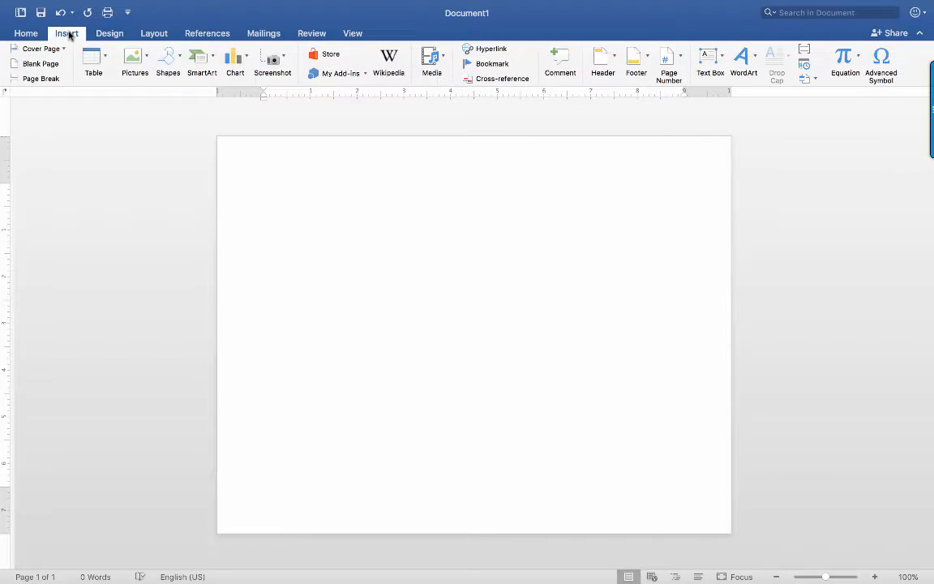
click(136, 57)
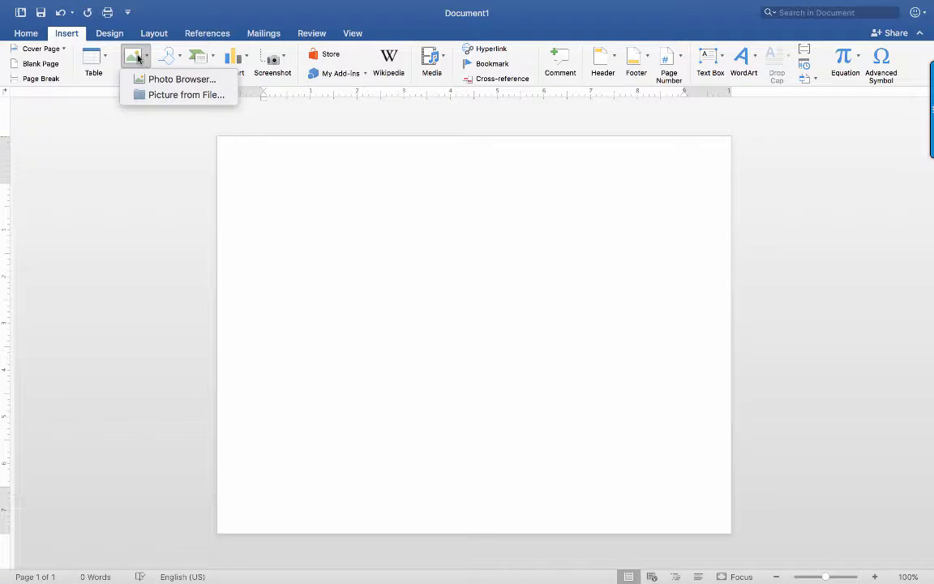
click(150, 96)
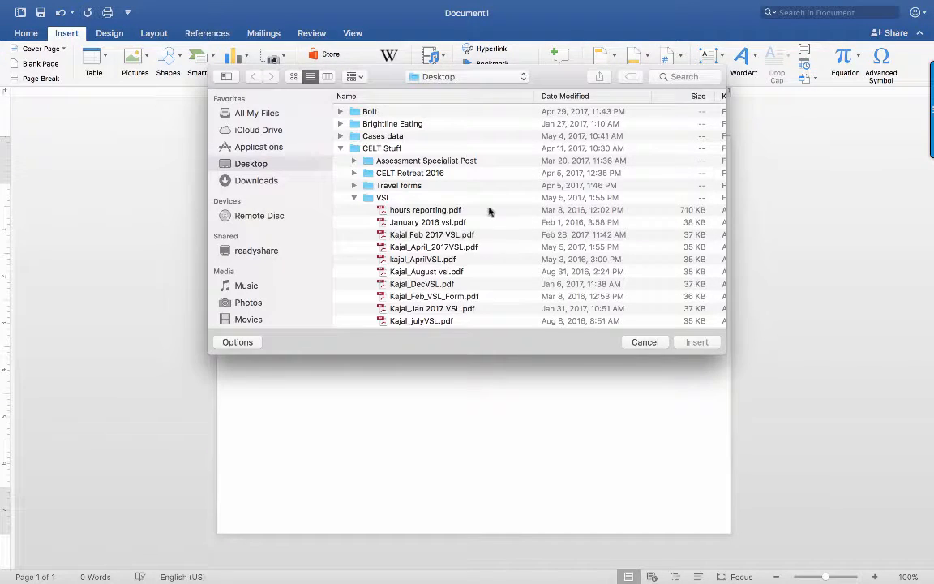
scroll(459, 213, down, 10)
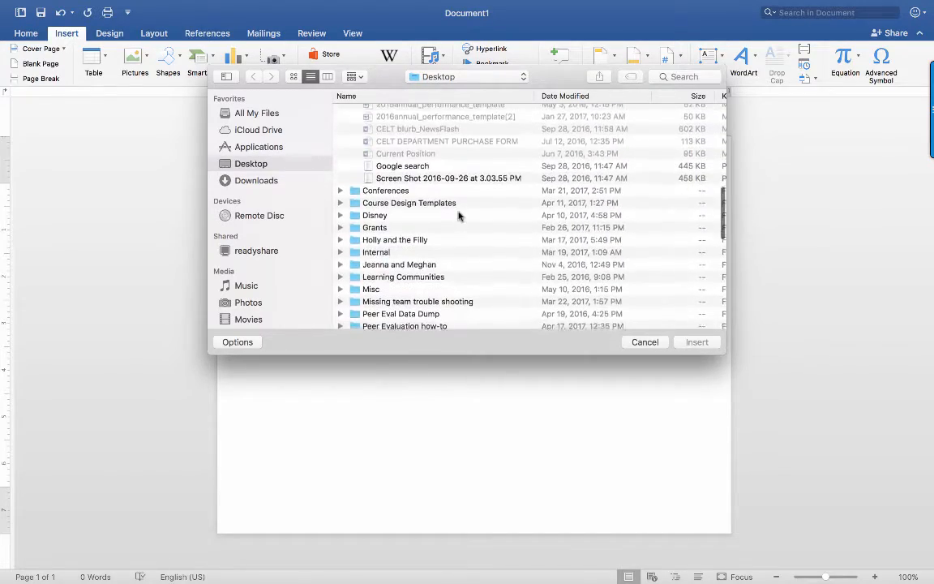
scroll(459, 215, down, 15)
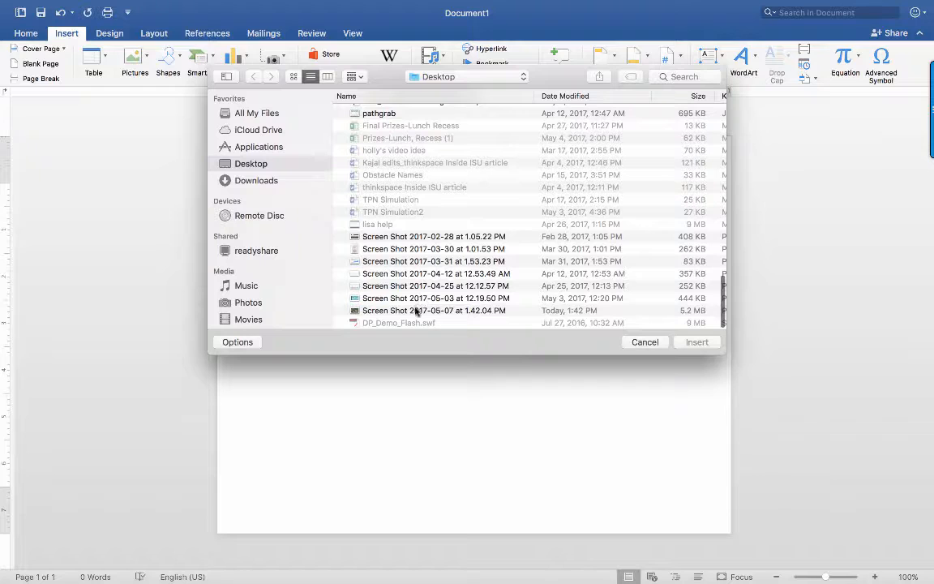
click(412, 312)
click(696, 342)
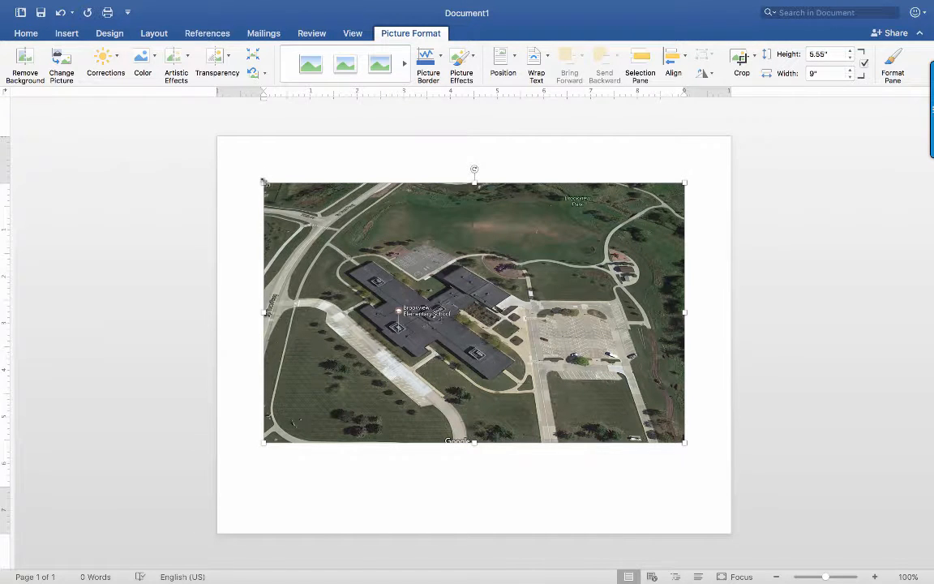
Enlarge the map picture to about 6.18" high by 10.01" wide and set its text wrapping to Through
drag(264, 183, 239, 154)
mouse_move(513, 226)
mouse_down()
mouse_move(472, 215)
mouse_move(512, 227)
mouse_up()
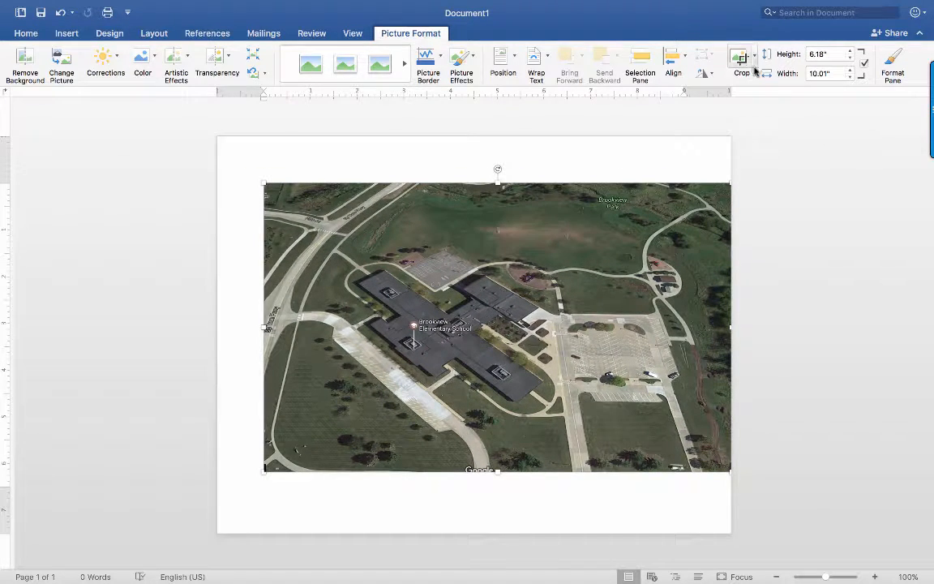
click(547, 55)
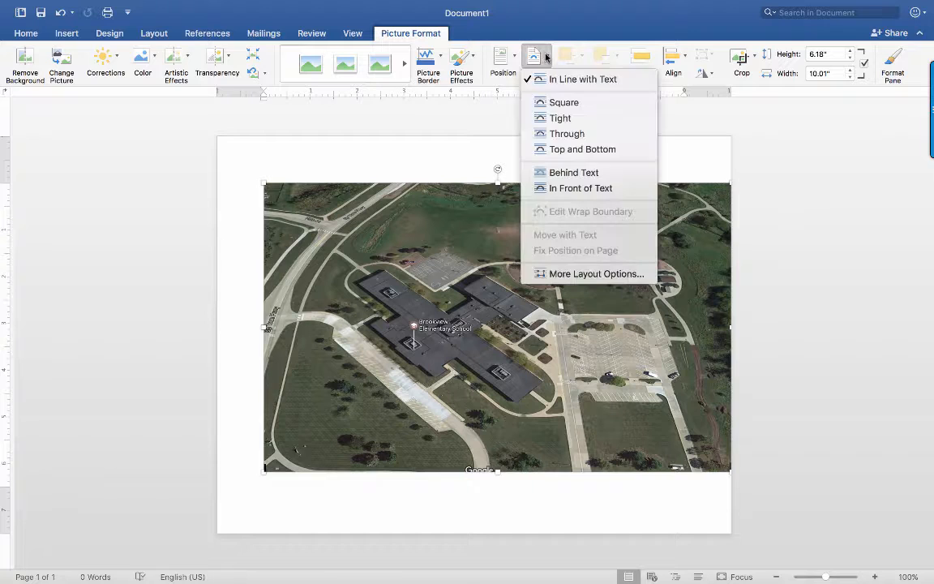
click(557, 135)
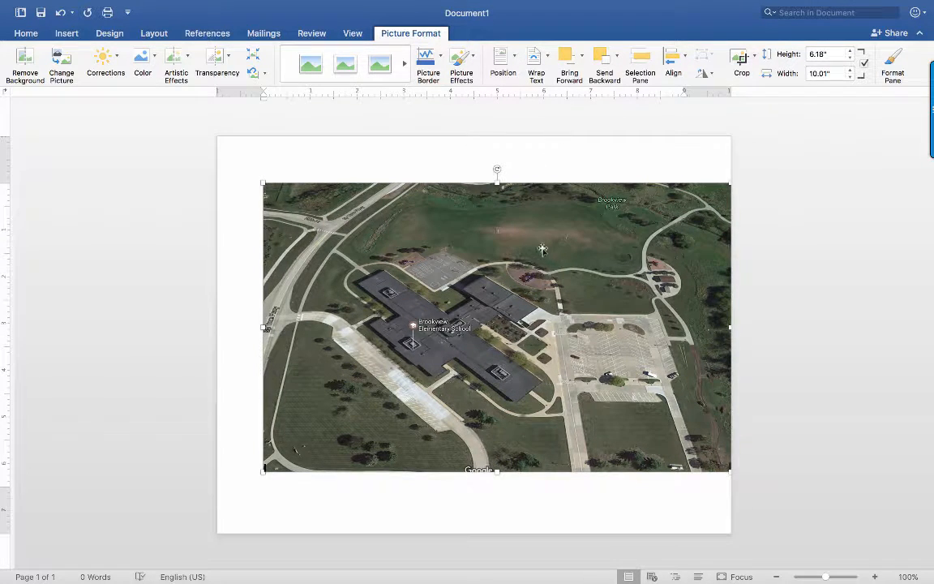
Move the map picture closer to the page's left edge and enlarge it to about 6.38" high by 10.34" wide
drag(490, 224, 408, 227)
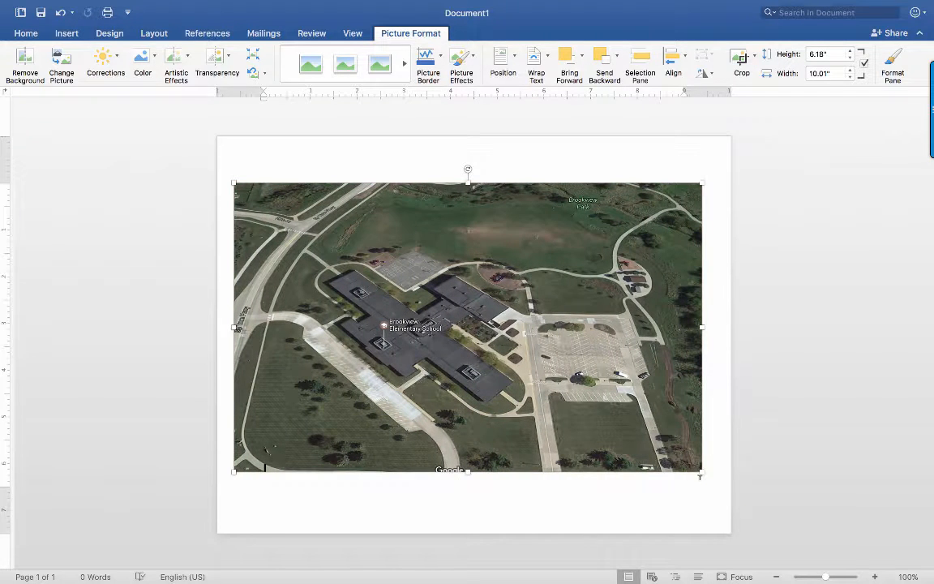
drag(702, 473, 717, 481)
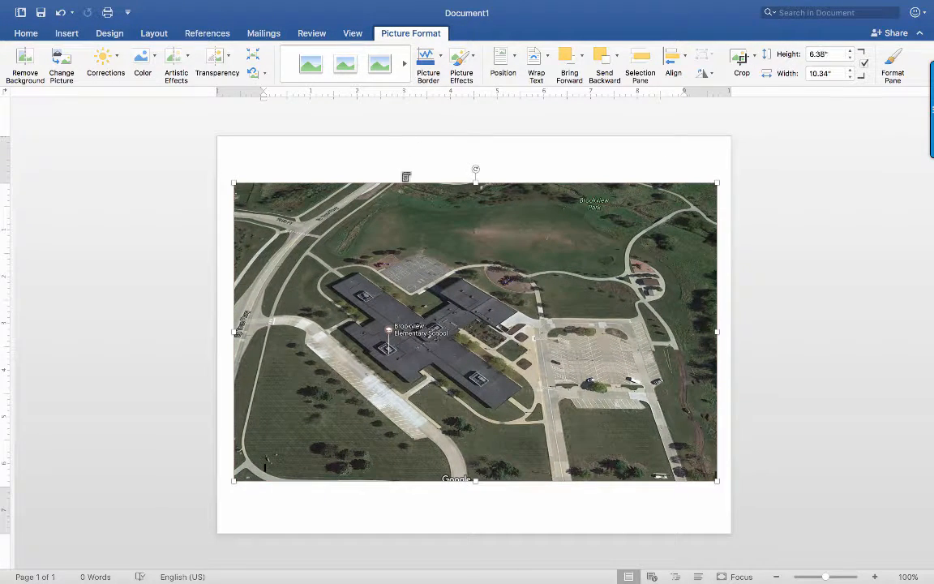
click(405, 164)
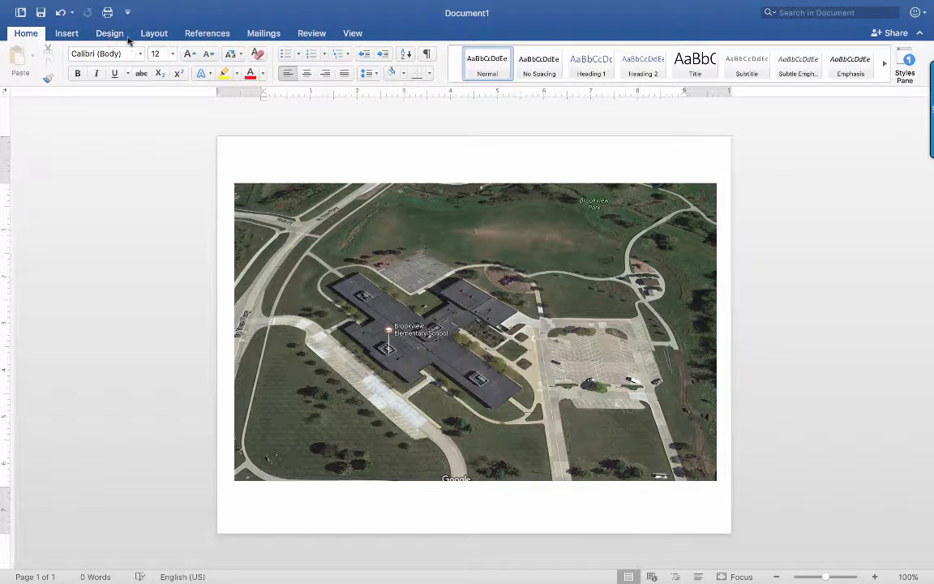
Set the page margins to the Narrow preset, 0.5" on all sides
click(153, 33)
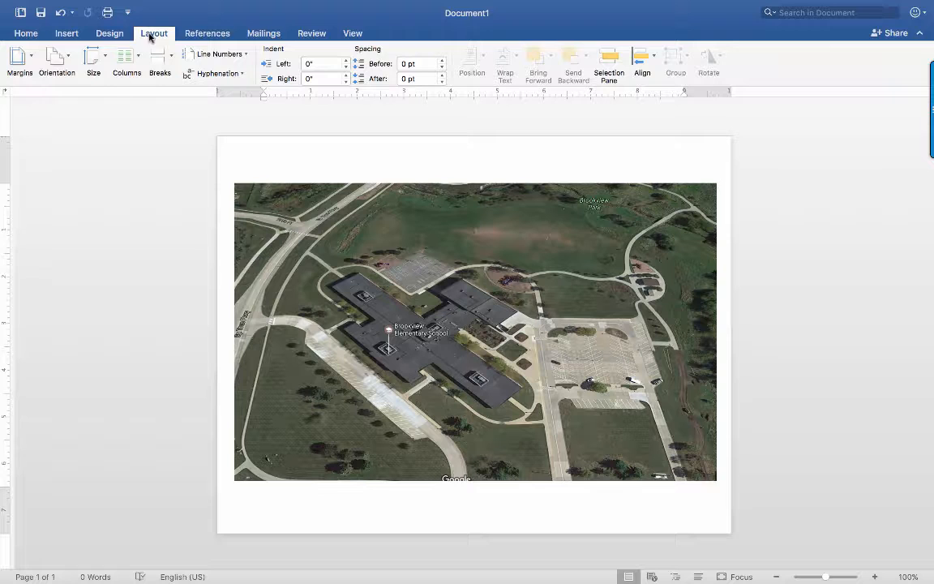
click(31, 57)
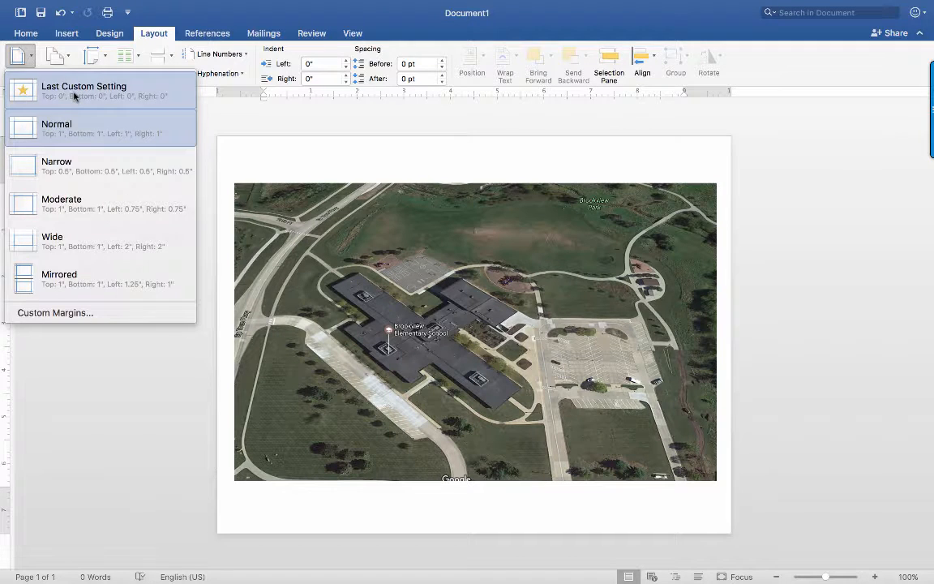
click(72, 175)
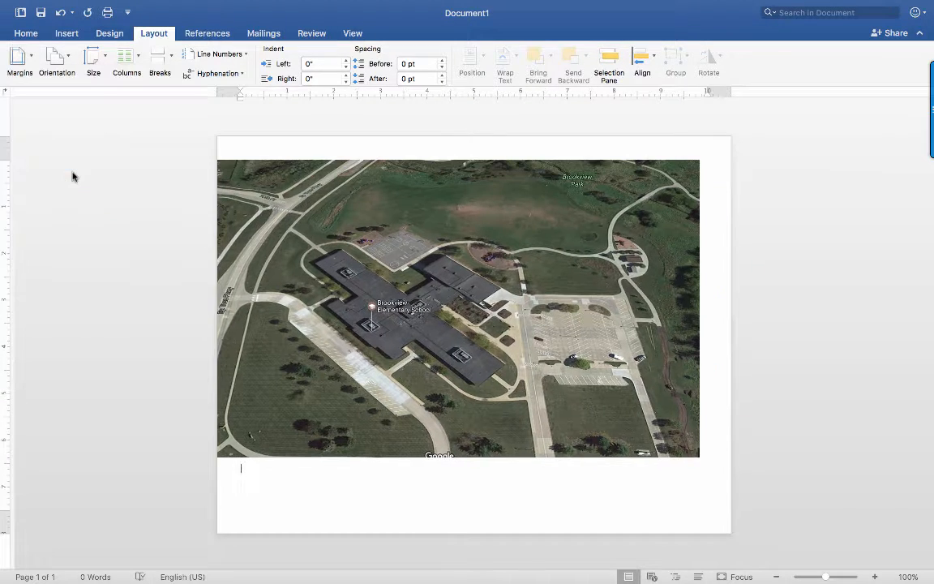
Move the map picture slightly inward from the page's left edge and enlarge it, stretching its height to fill most of the page
drag(286, 214, 277, 190)
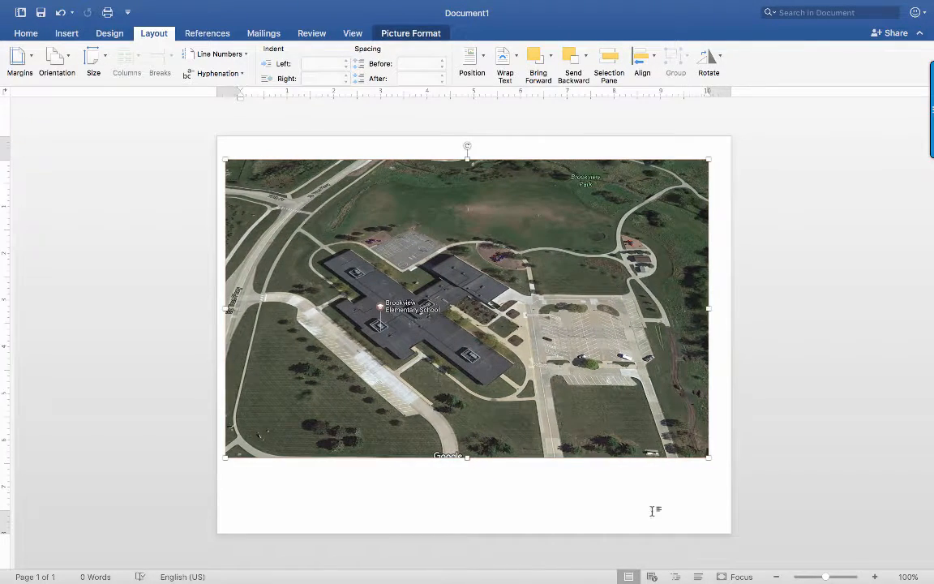
drag(708, 458, 727, 469)
drag(476, 468, 476, 497)
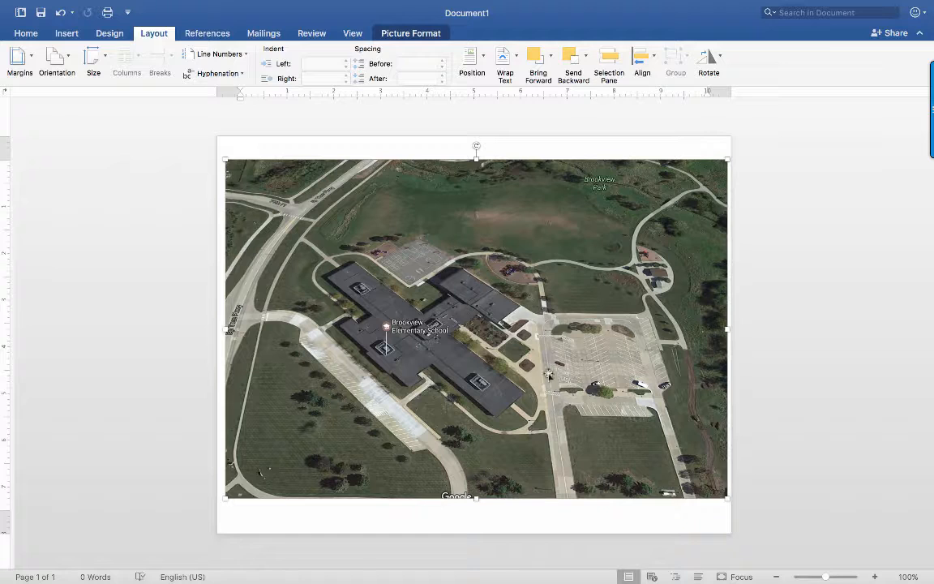
click(582, 147)
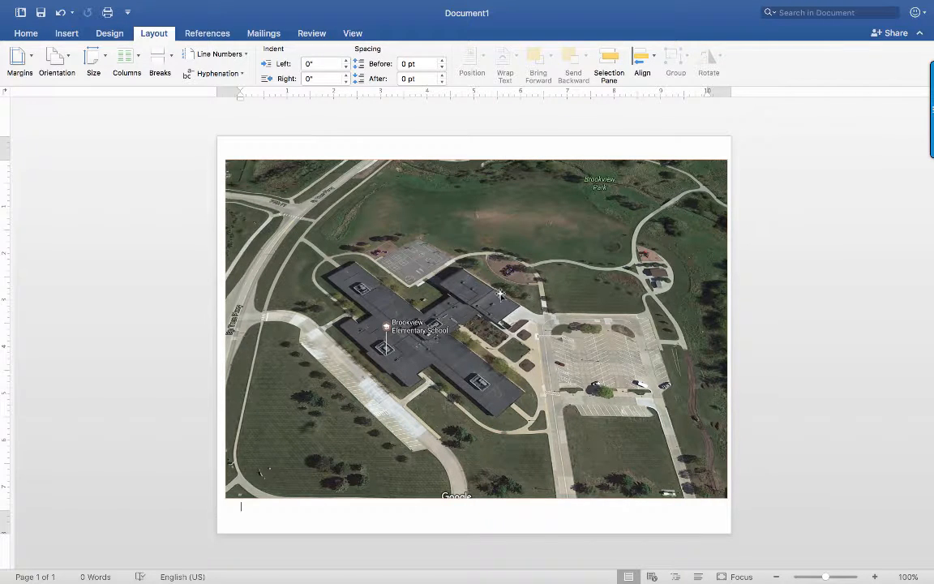
Draw a text box about 0.5" high by 1.33" wide just above the school's paved court and enter "Main Parking lot"
click(68, 34)
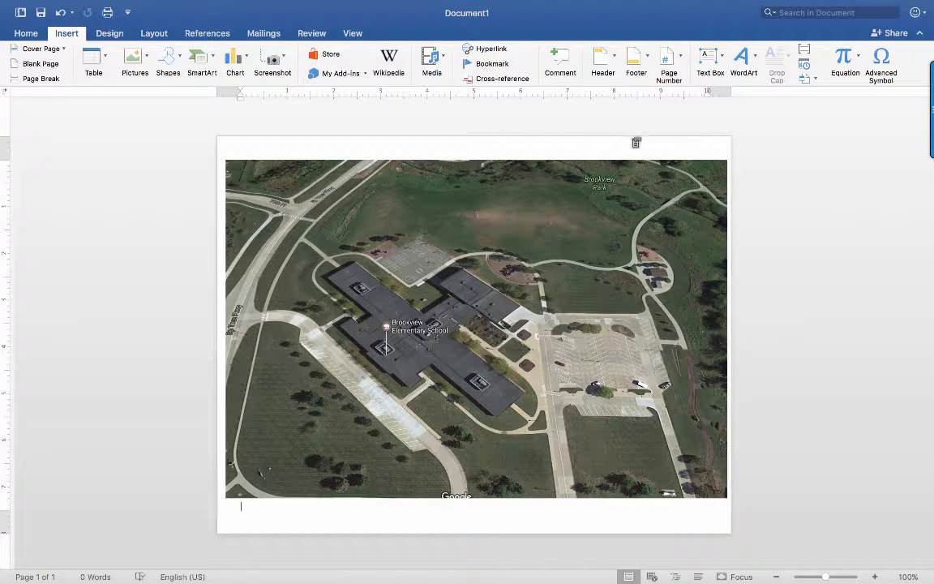
click(720, 54)
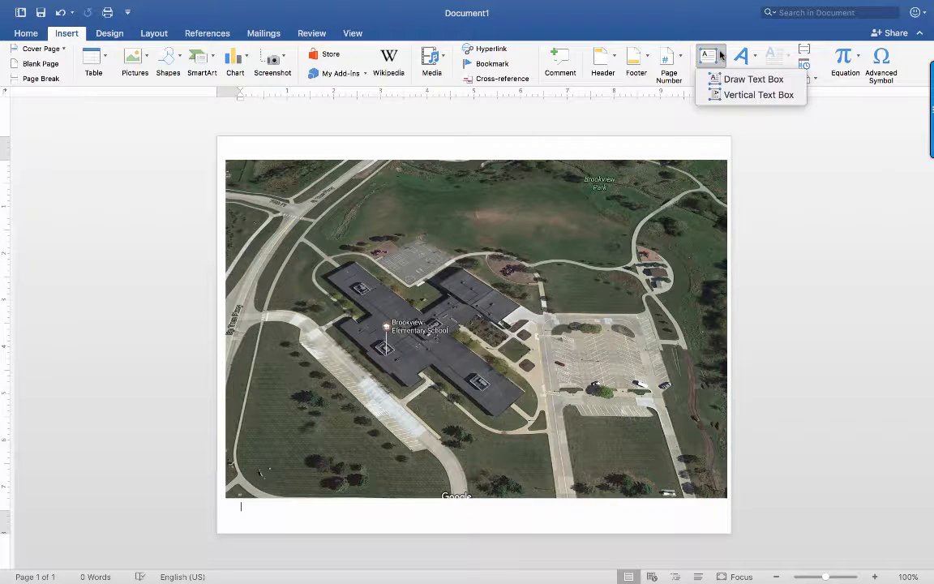
click(705, 56)
click(704, 59)
click(750, 78)
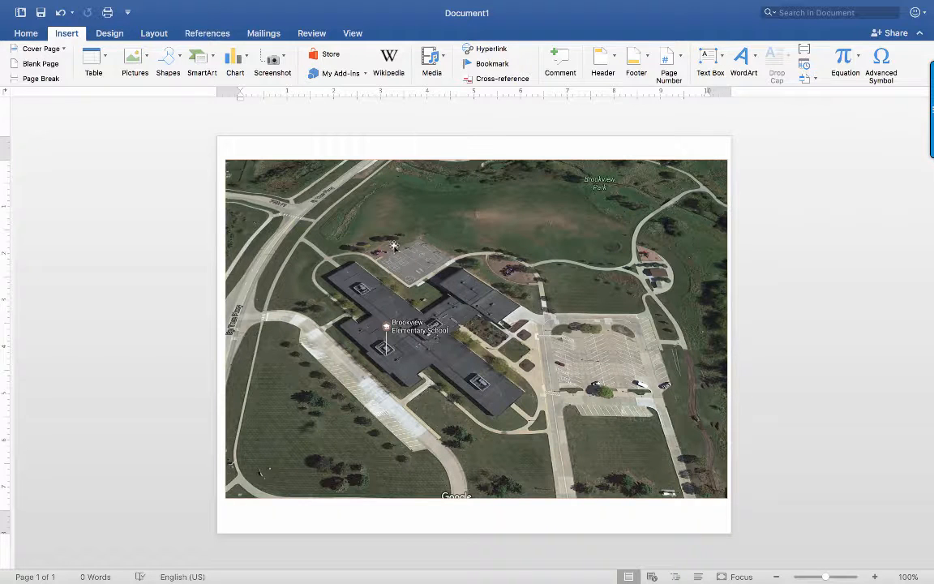
mouse_move(412, 221)
mouse_down()
mouse_move(416, 237)
mouse_move(415, 227)
mouse_up()
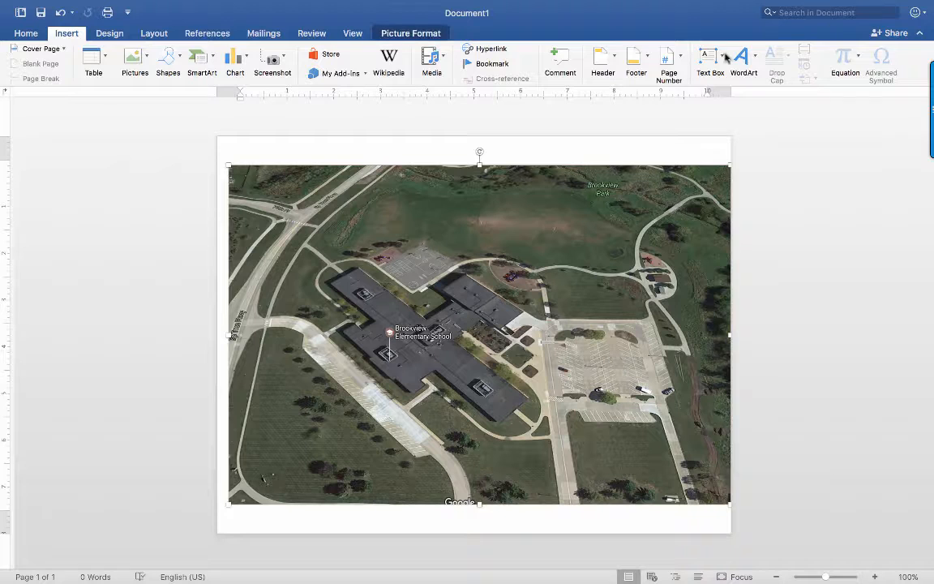
click(711, 56)
click(734, 79)
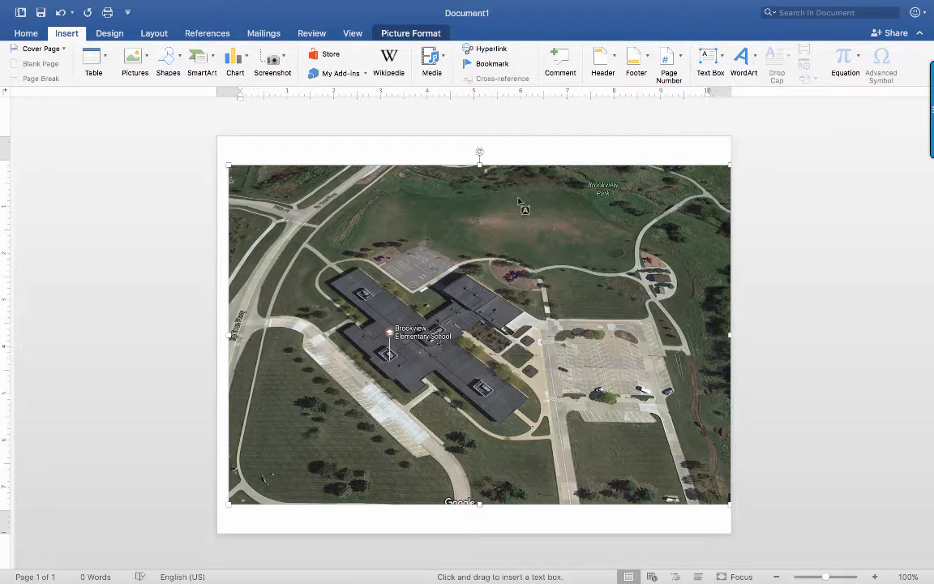
drag(385, 232, 445, 252)
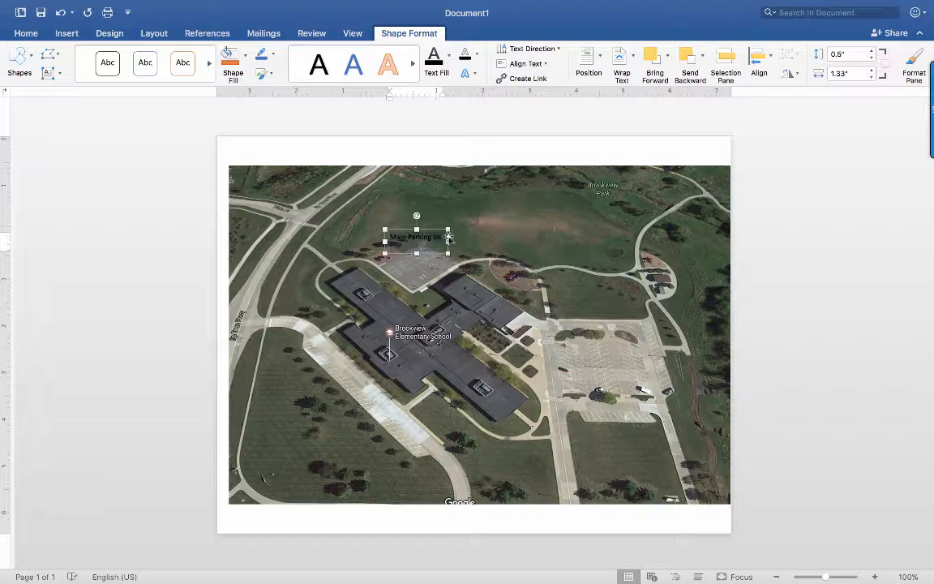
Color the "Main Parking lot" text yellow and fill its text box with orange
click(448, 57)
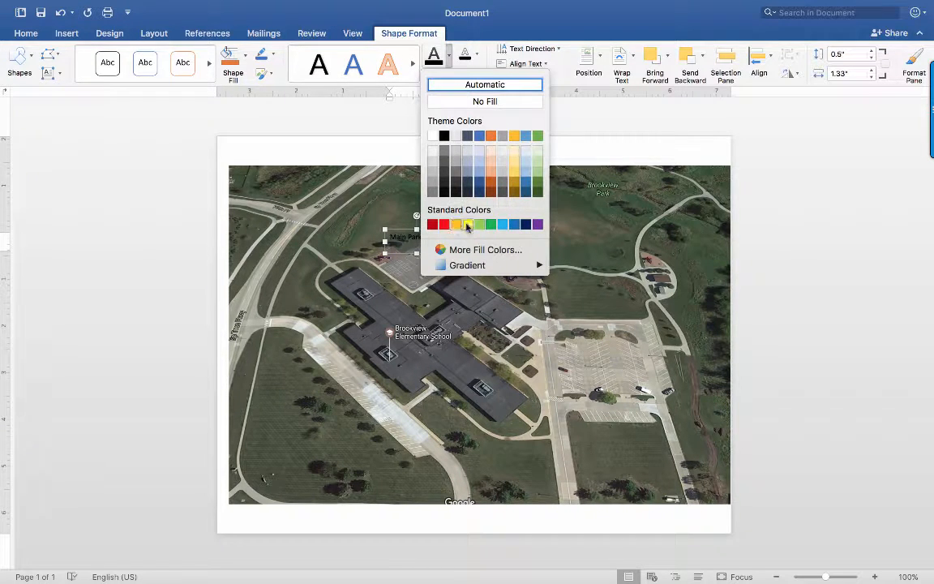
click(468, 226)
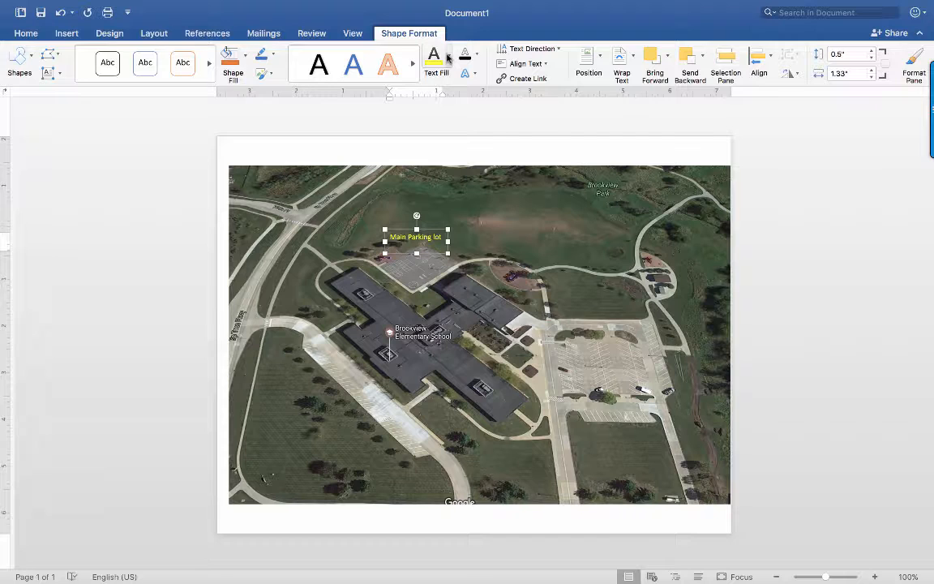
click(230, 66)
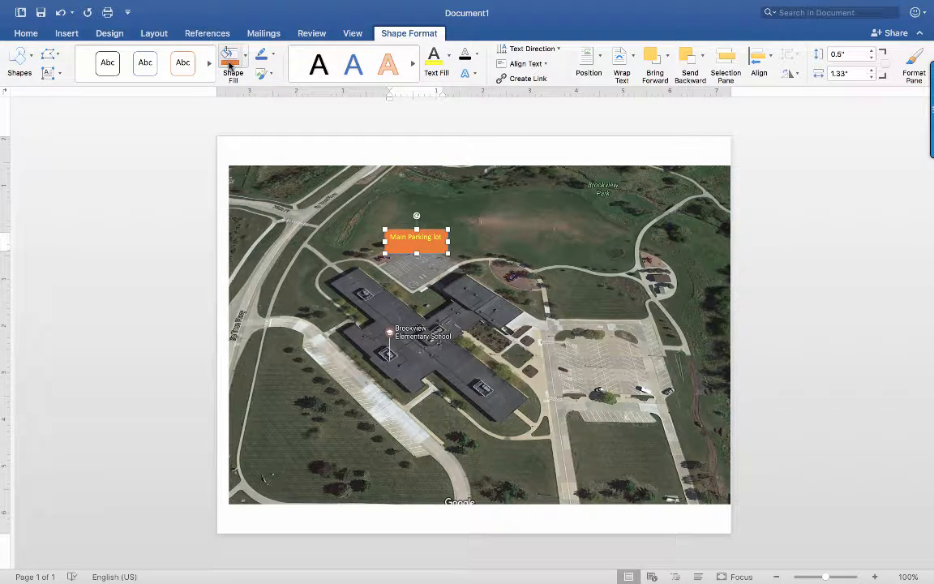
Apply an outline weight to the orange "Main Parking lot" text box
click(274, 54)
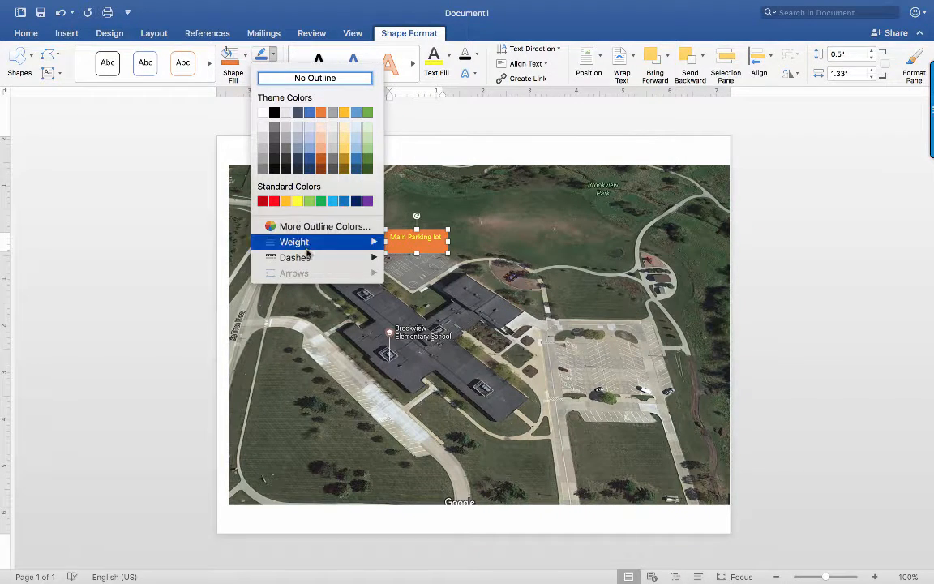
mouse_move(333, 244)
click(442, 292)
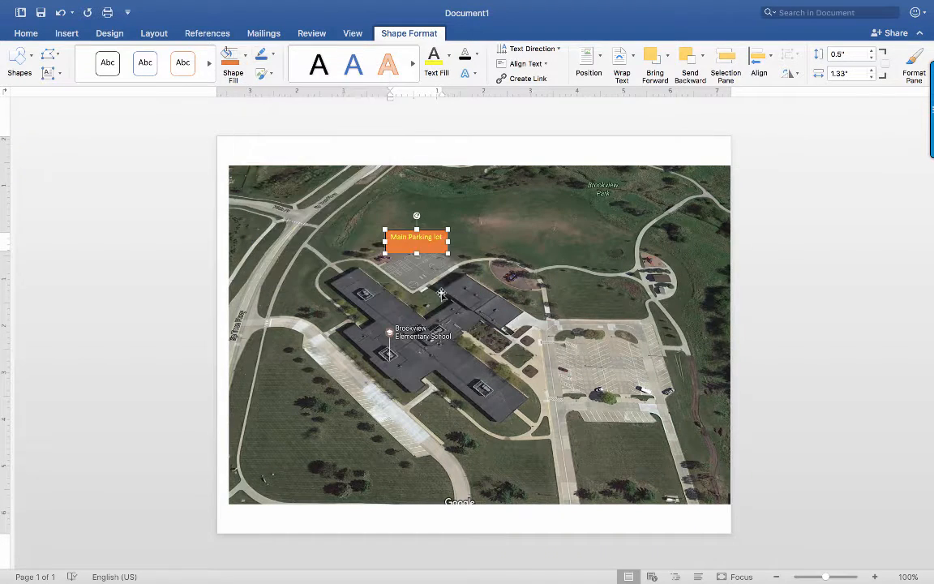
click(509, 233)
Move the "Main Parking lot" text box up onto the field and enlarge it to about 0.62" high by 1.42" wide
click(386, 233)
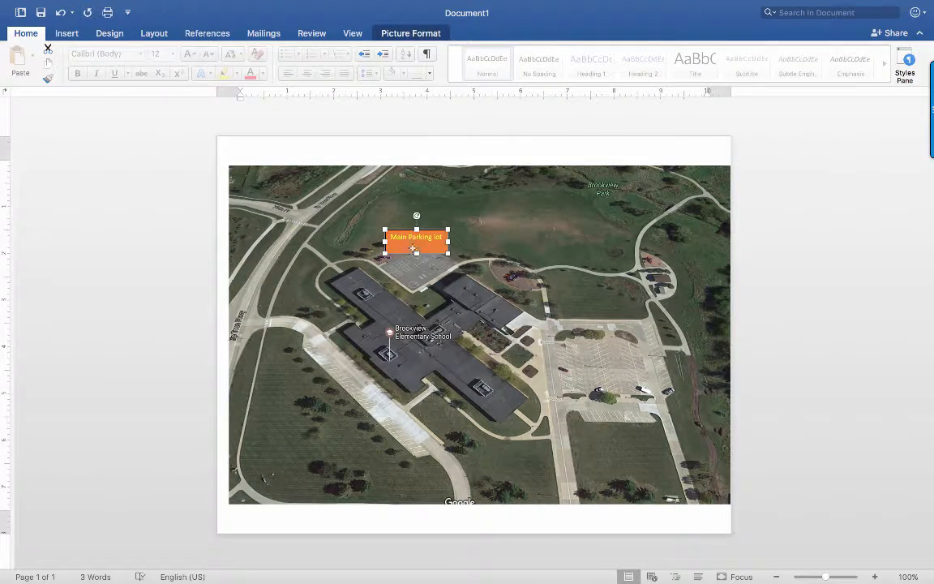
drag(381, 227, 425, 214)
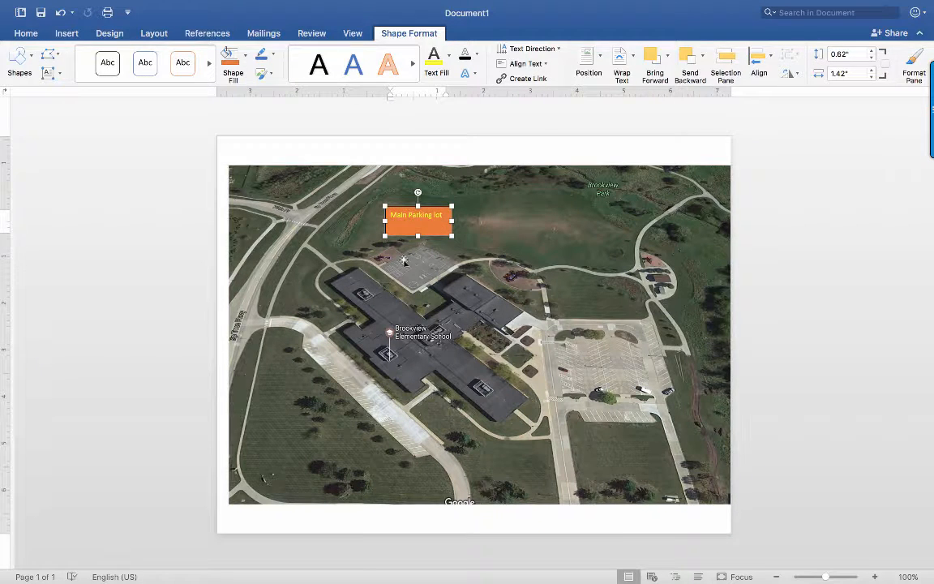
click(412, 284)
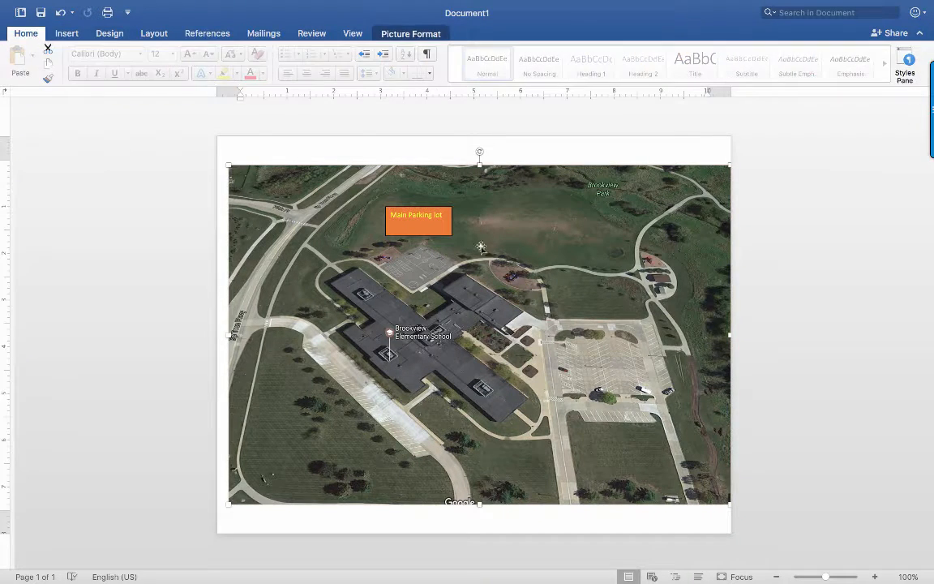
Draw a rectangle about 3.13" high by 0.67" wide over the driveway between the school and the large parking lot, with no fill
click(69, 34)
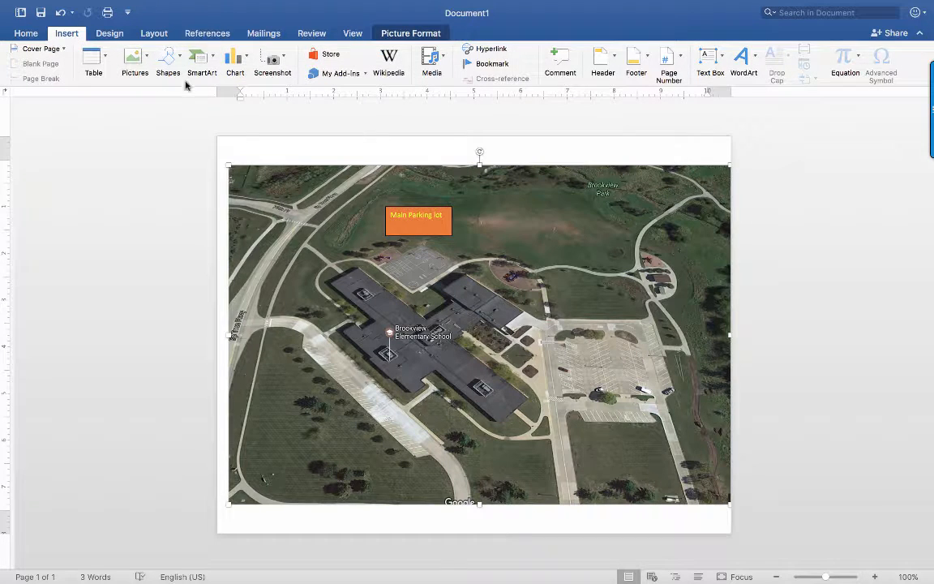
click(176, 58)
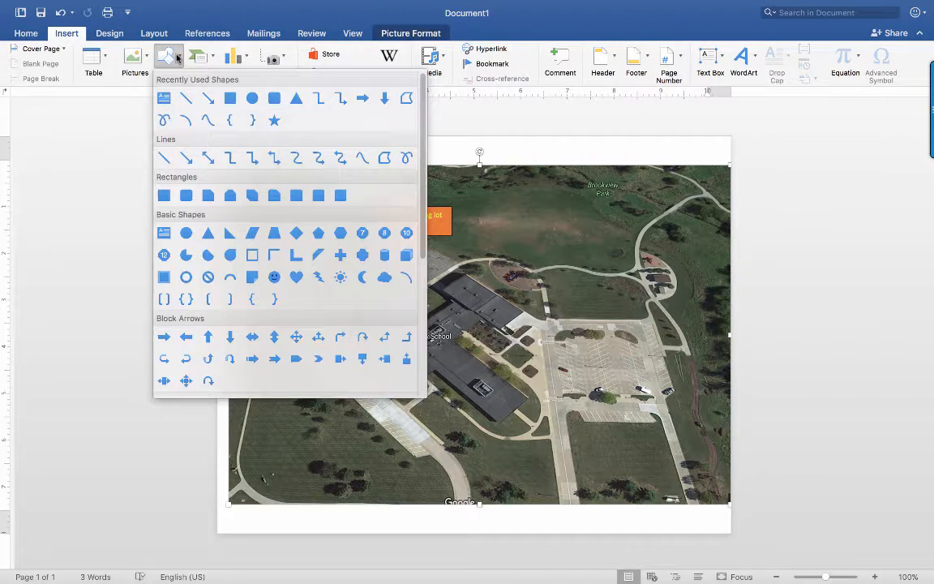
click(231, 98)
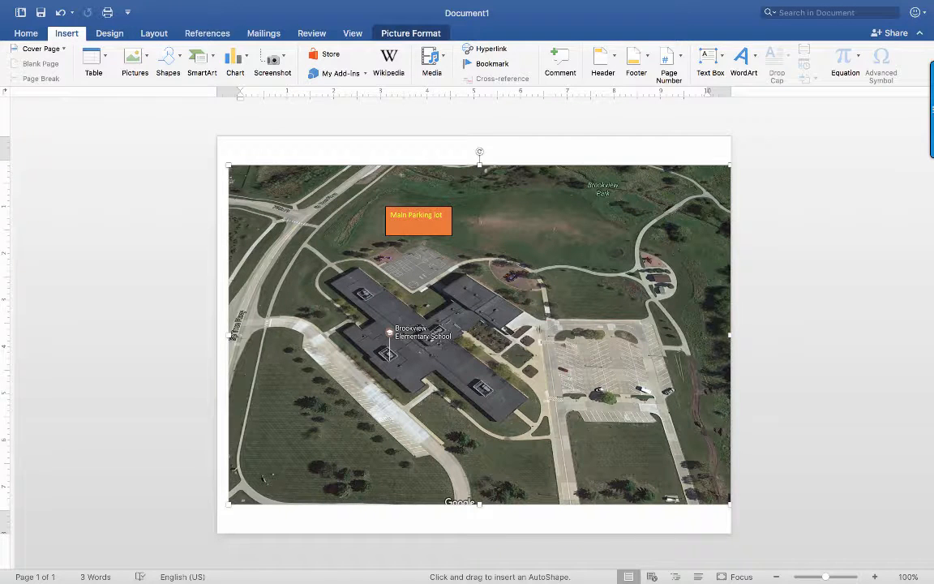
drag(541, 329, 571, 474)
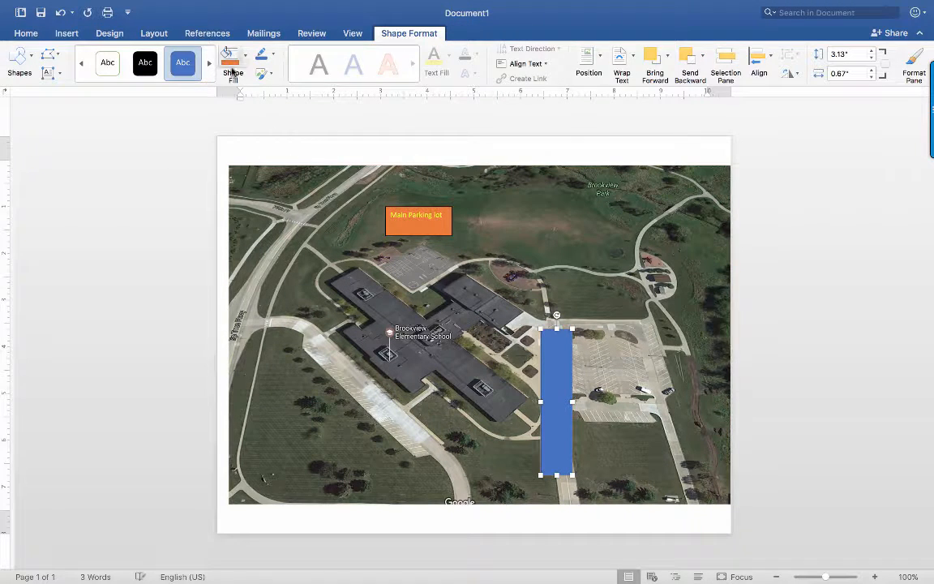
click(246, 54)
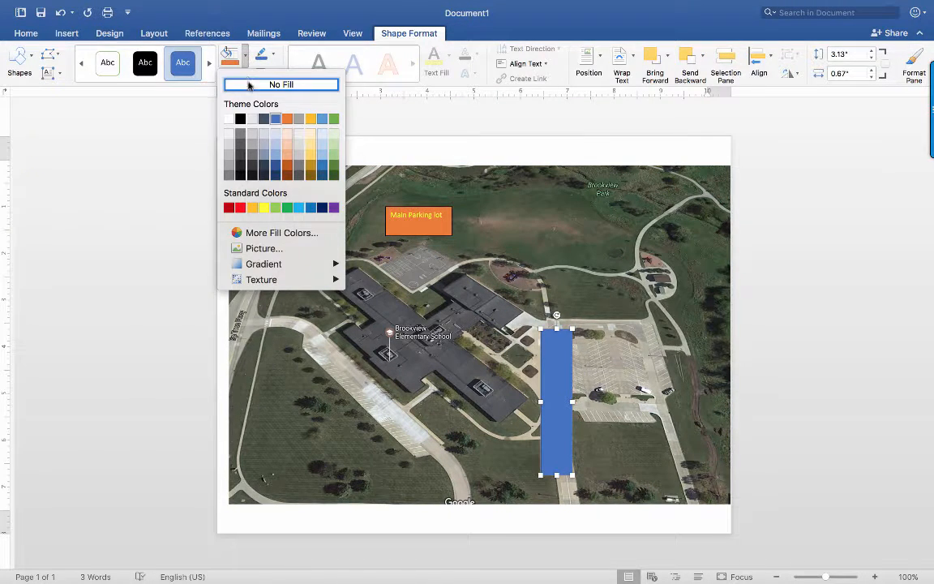
click(247, 84)
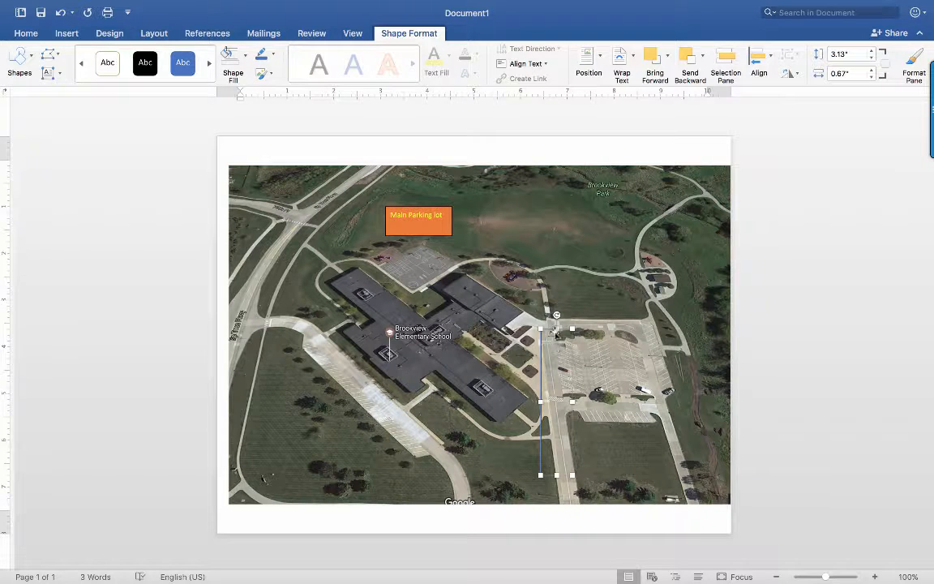
Set the driveway rectangle's outline color to red and give it a heavier outline weight
click(273, 54)
click(274, 201)
click(274, 54)
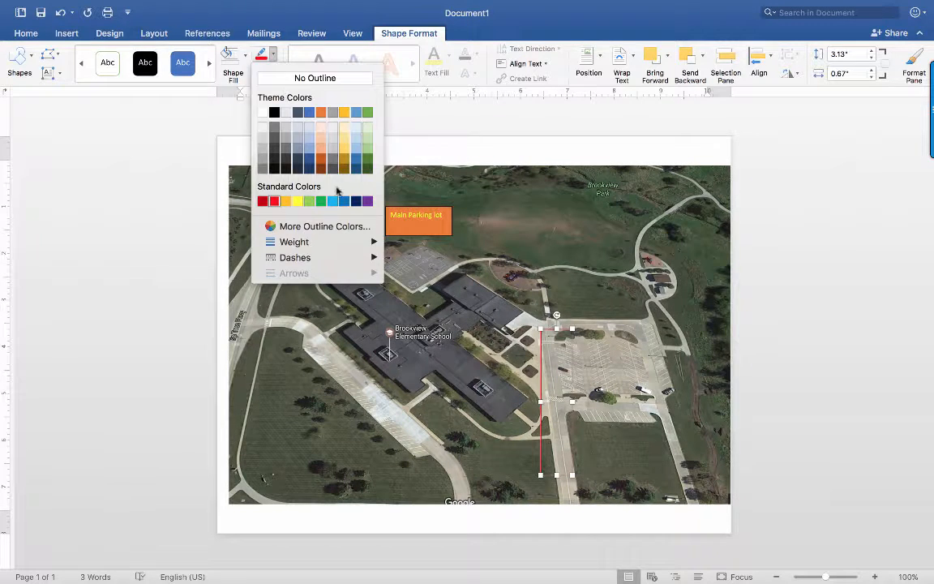
mouse_move(340, 242)
click(427, 323)
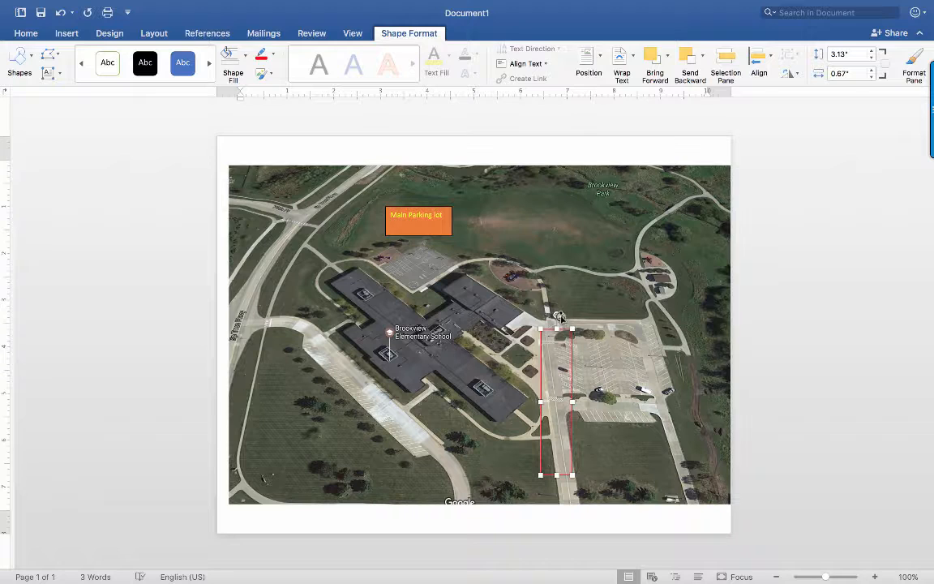
Rotate the red rectangle slightly counterclockwise and nudge it up so that it follows the driveway's slant
mouse_move(556, 314)
mouse_down()
mouse_move(539, 303)
mouse_move(549, 320)
mouse_up()
click(593, 280)
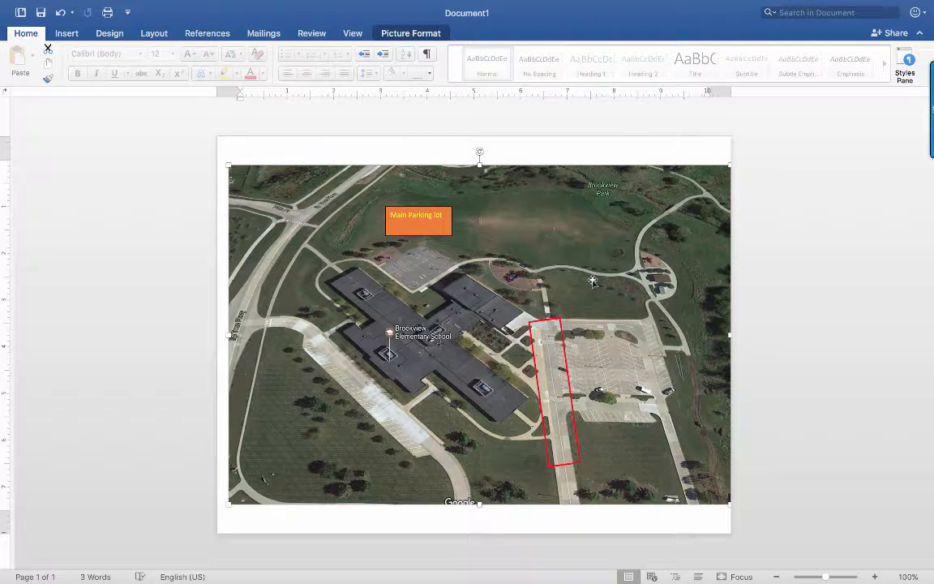
click(294, 162)
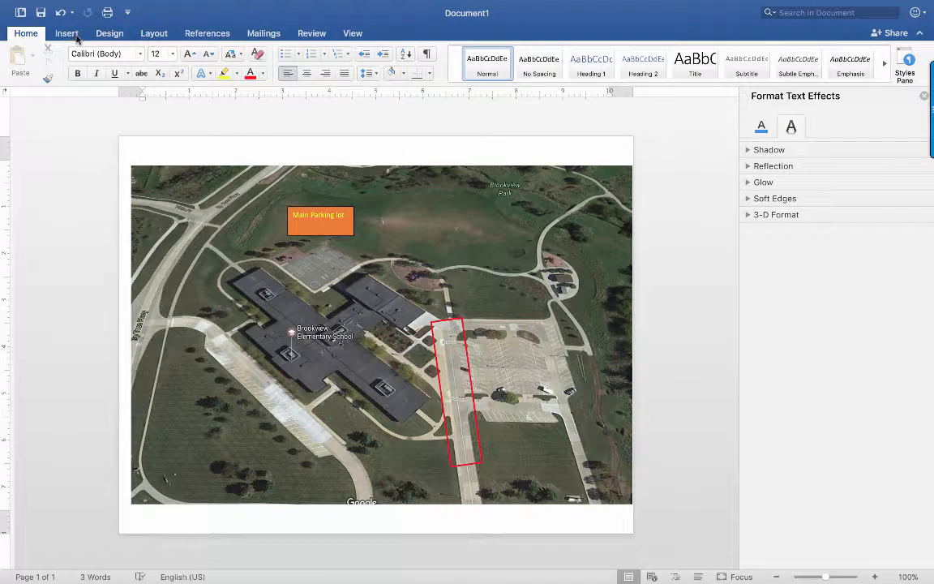
Draw a line arrow about 1.67" wide and 0.5" high from the lawn to the striped parking lane in front of the school
click(68, 33)
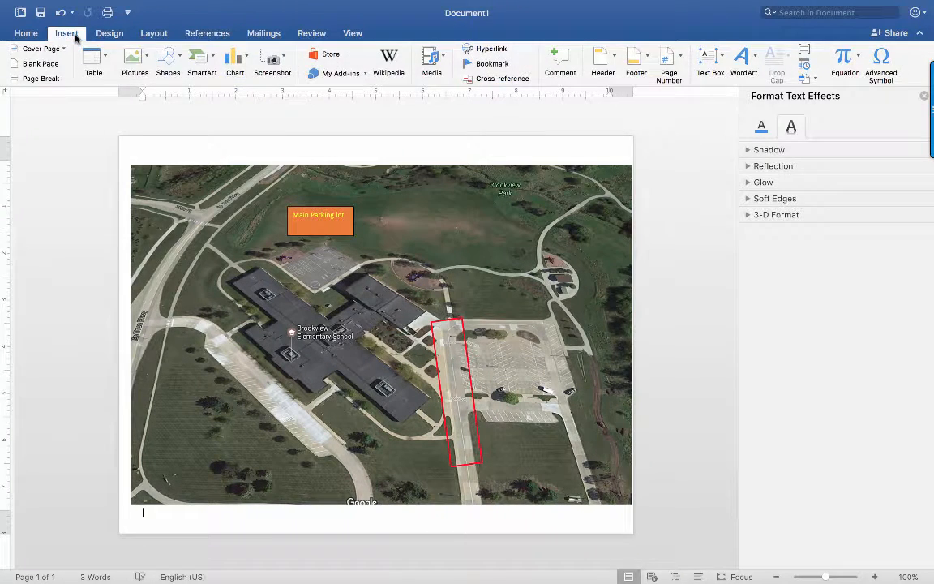
click(179, 61)
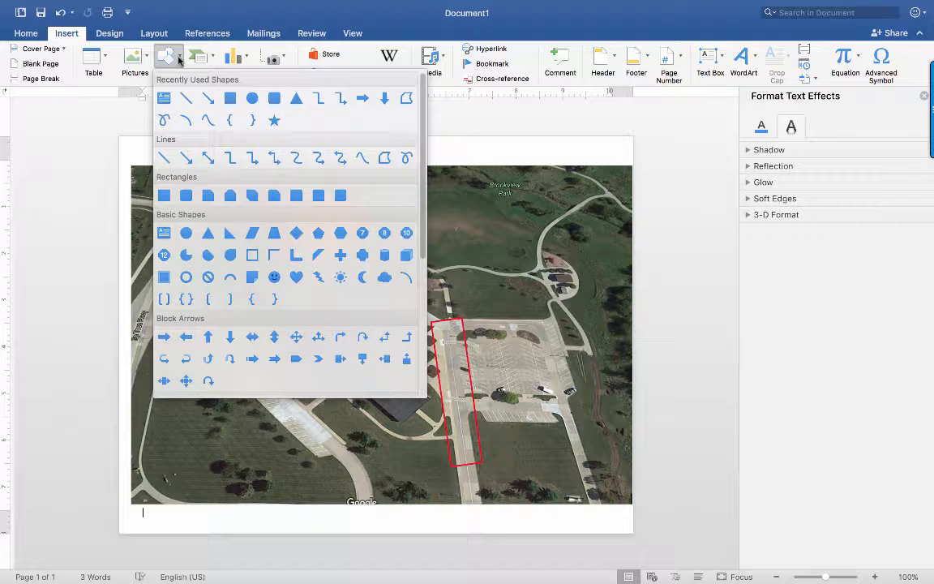
click(187, 158)
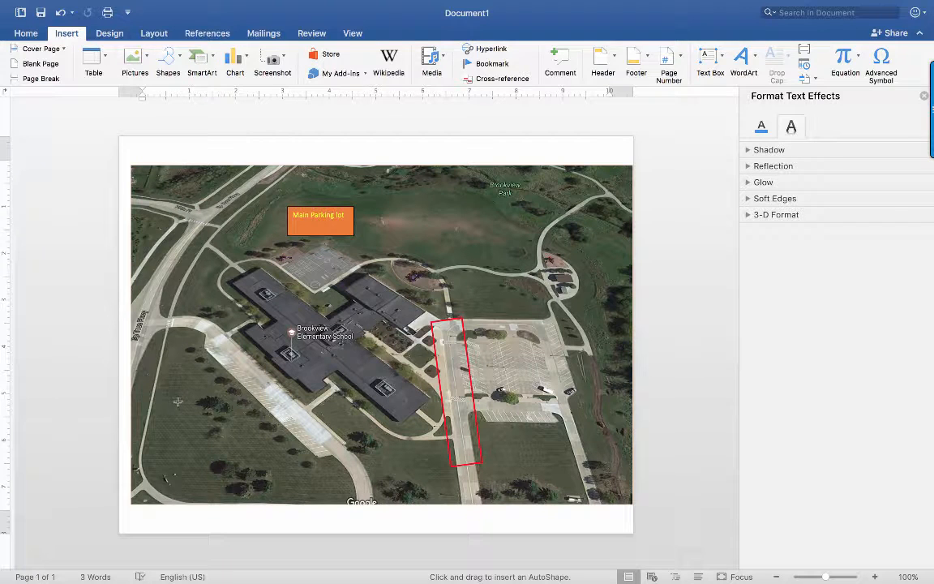
drag(178, 400, 256, 375)
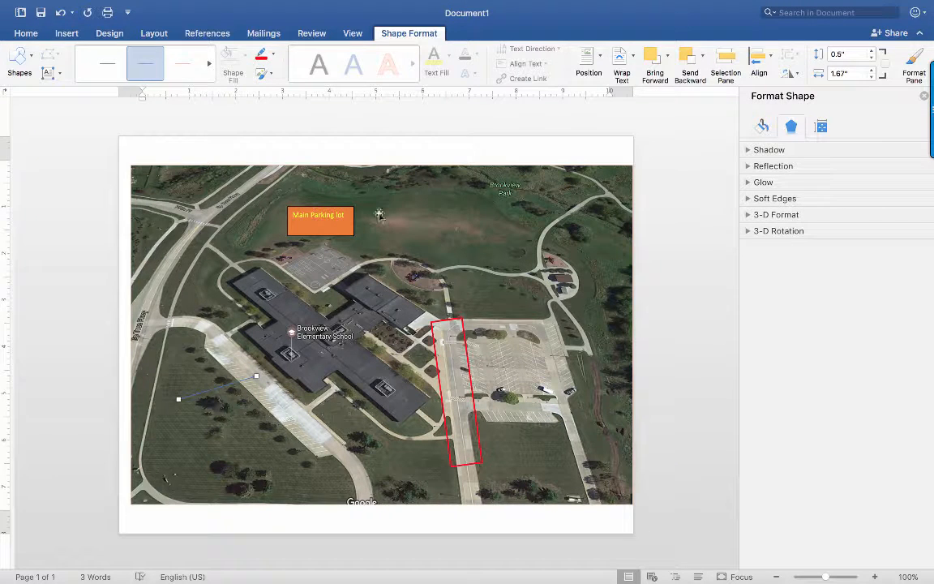
Try yellow as the outline color of the arrow on the lawn and settle on red
click(262, 61)
click(273, 54)
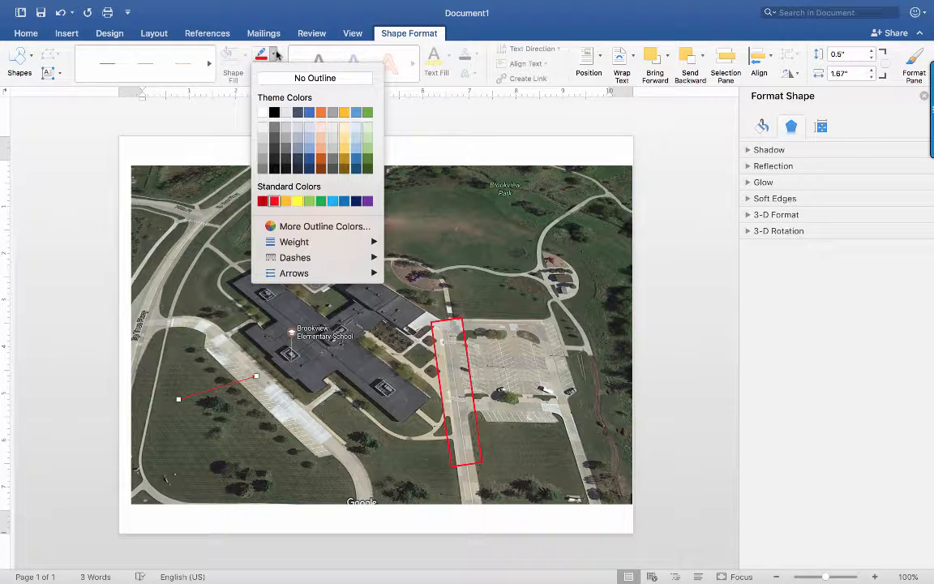
click(299, 202)
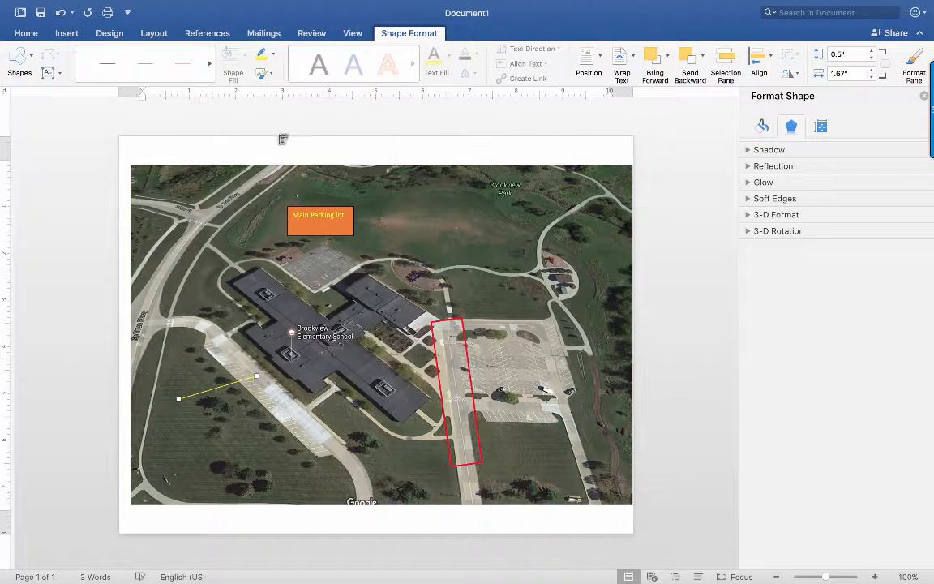
click(273, 54)
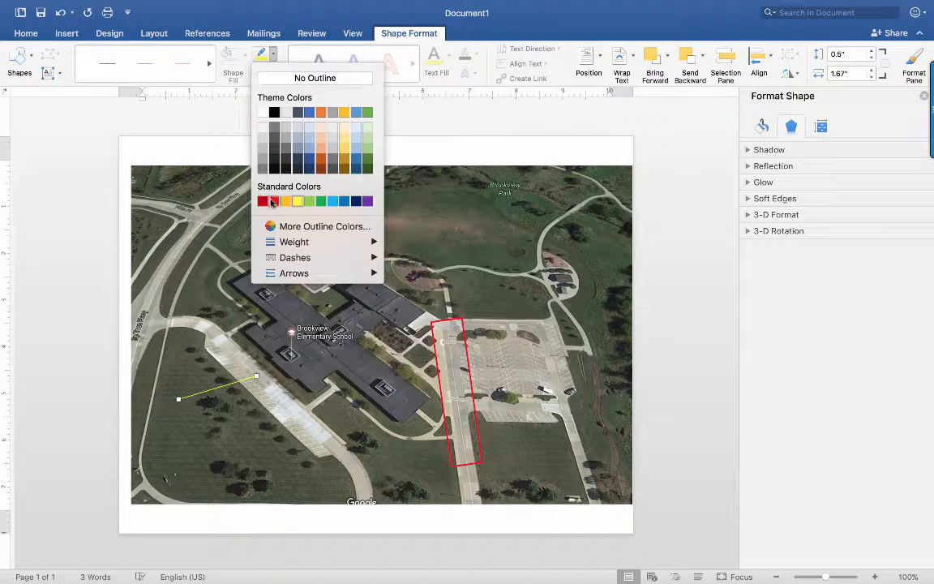
click(274, 202)
Set the red arrow's line weight to 2¼ pt and give it a dashed line style
click(274, 55)
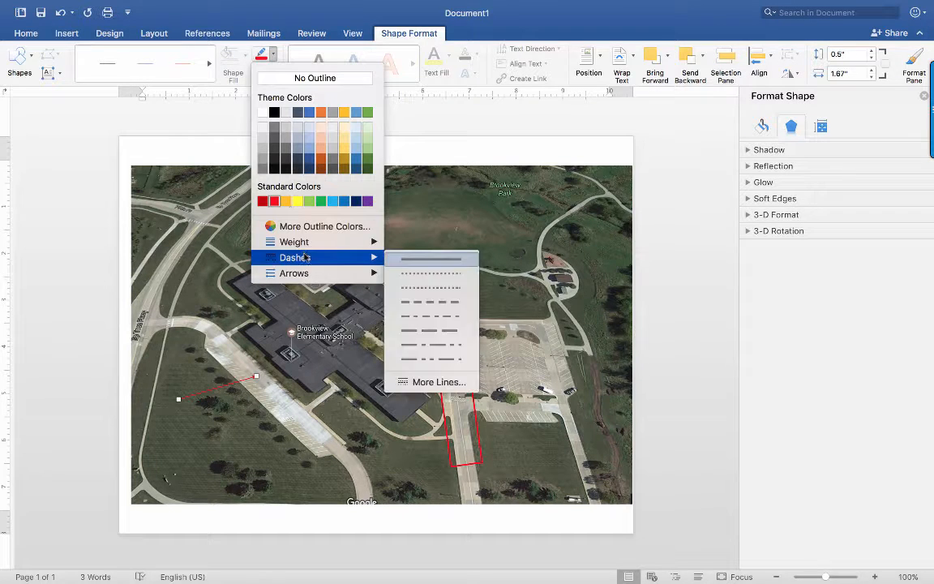
mouse_move(341, 241)
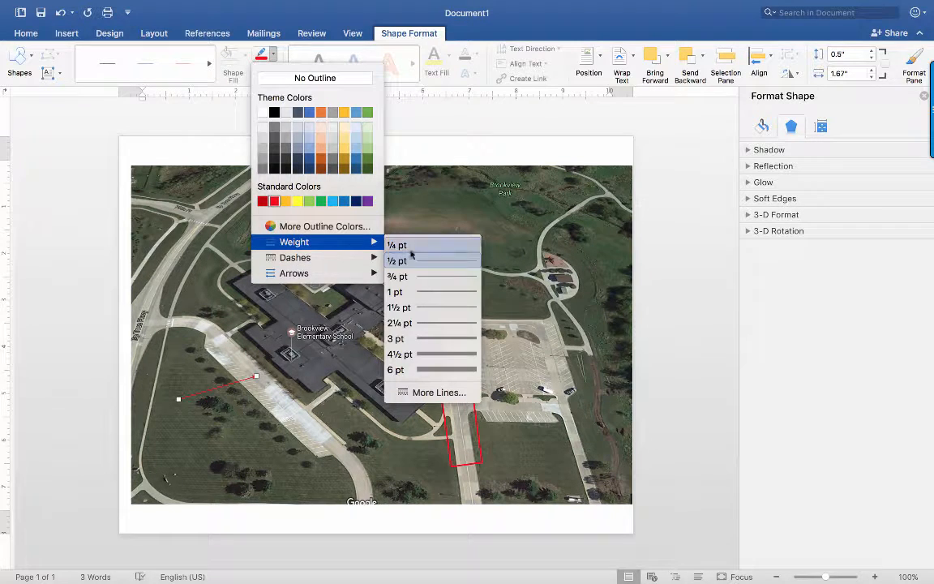
click(423, 323)
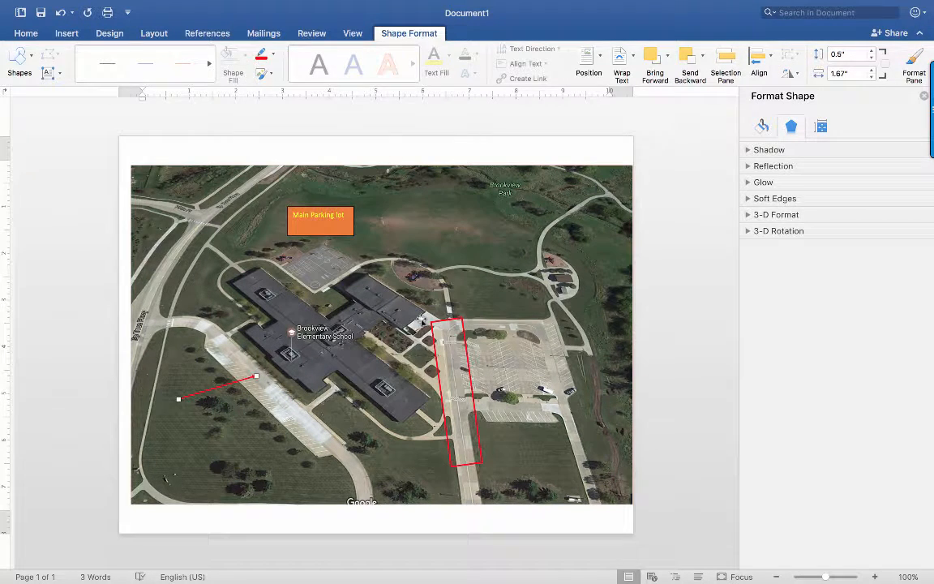
click(274, 55)
mouse_move(308, 257)
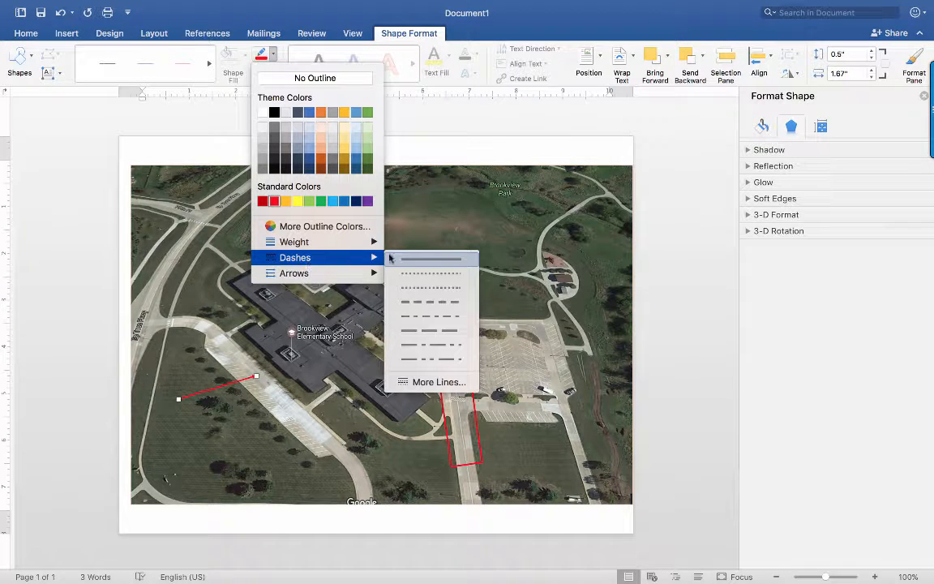
click(429, 305)
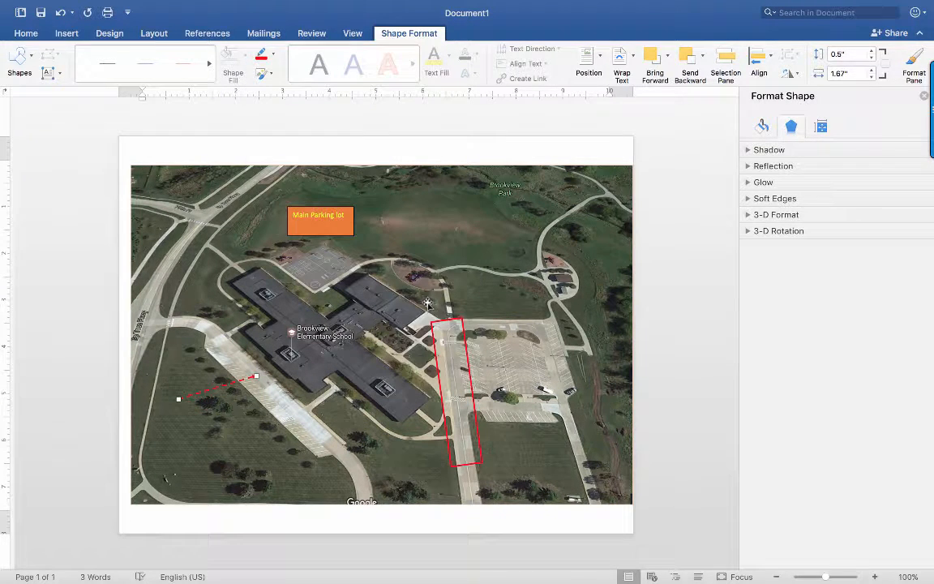
click(440, 234)
Draw an open freeform line about 7.35" wide and 3.94" high, arcing around the school between the front lawn and the park
click(67, 34)
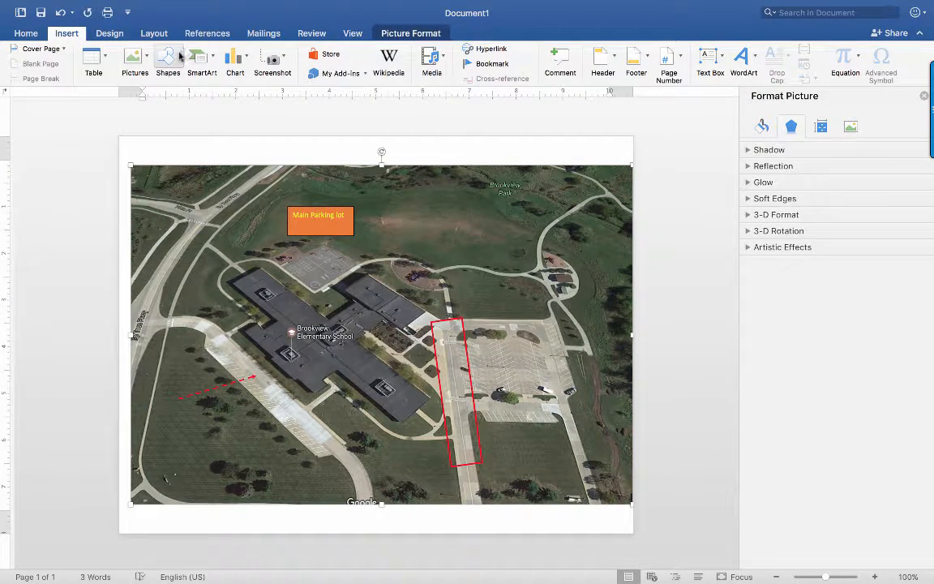
click(165, 55)
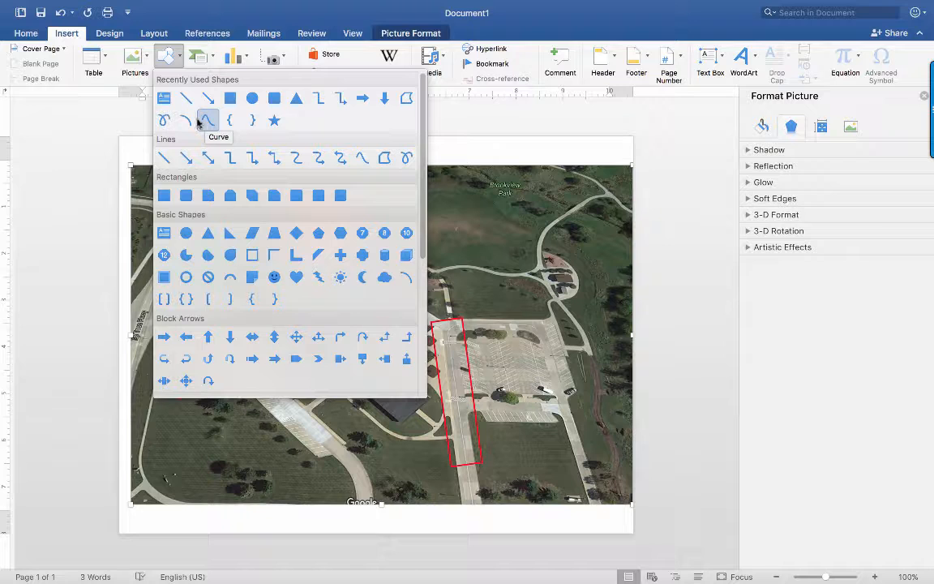
click(406, 99)
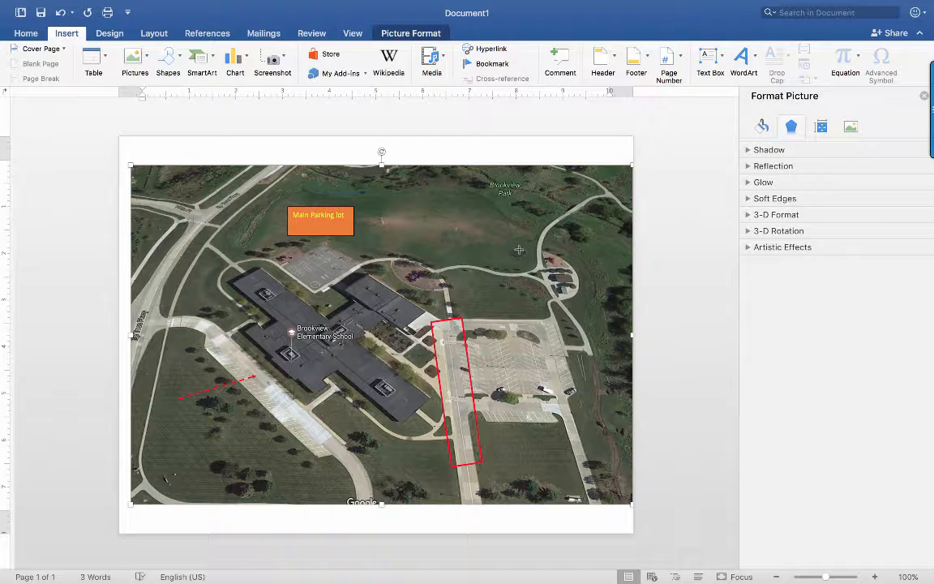
drag(519, 190, 176, 375)
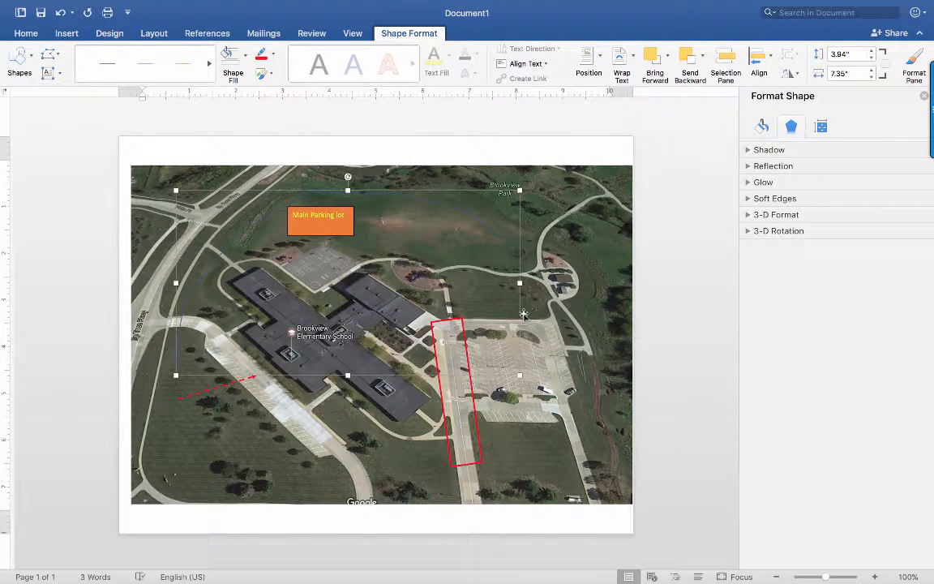
Color the arcing freeform line red and set its outline weight to 1½ pt
click(261, 56)
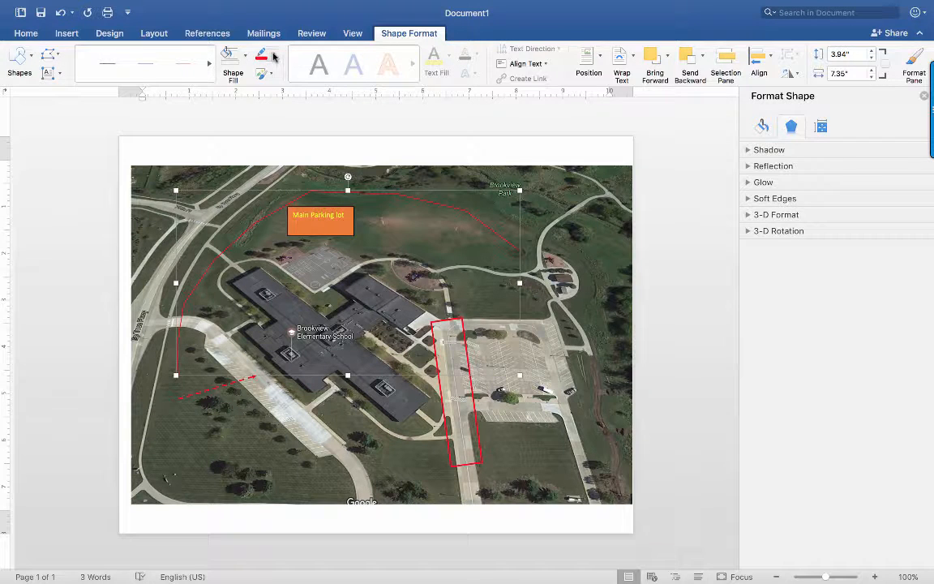
click(275, 55)
mouse_move(343, 261)
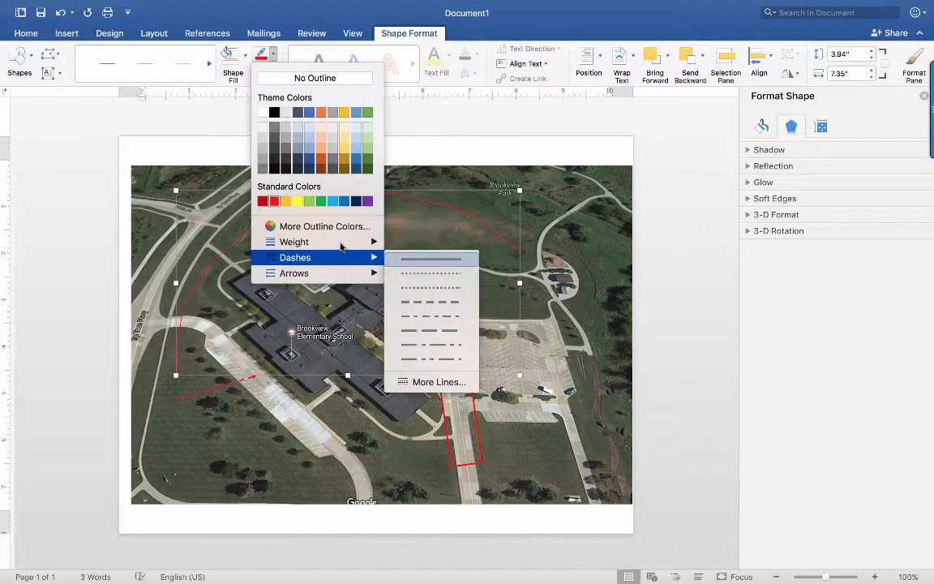
mouse_move(342, 242)
click(439, 308)
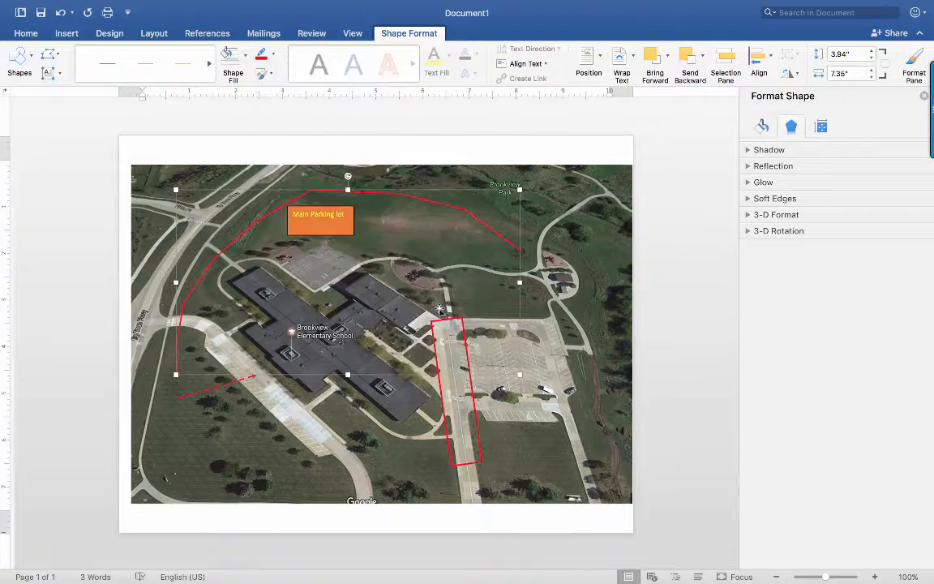
Try a dotted line style on the arcing freeform line
click(274, 55)
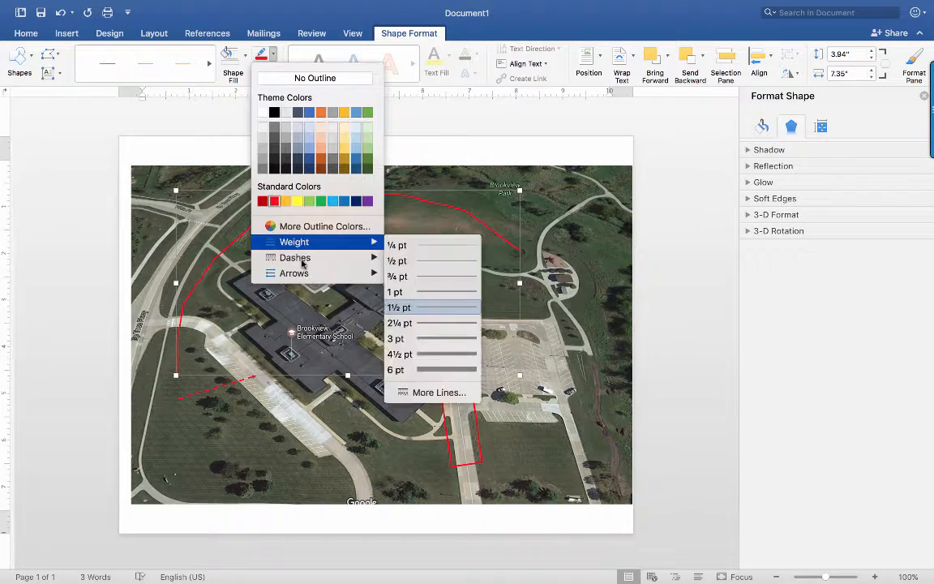
mouse_move(303, 260)
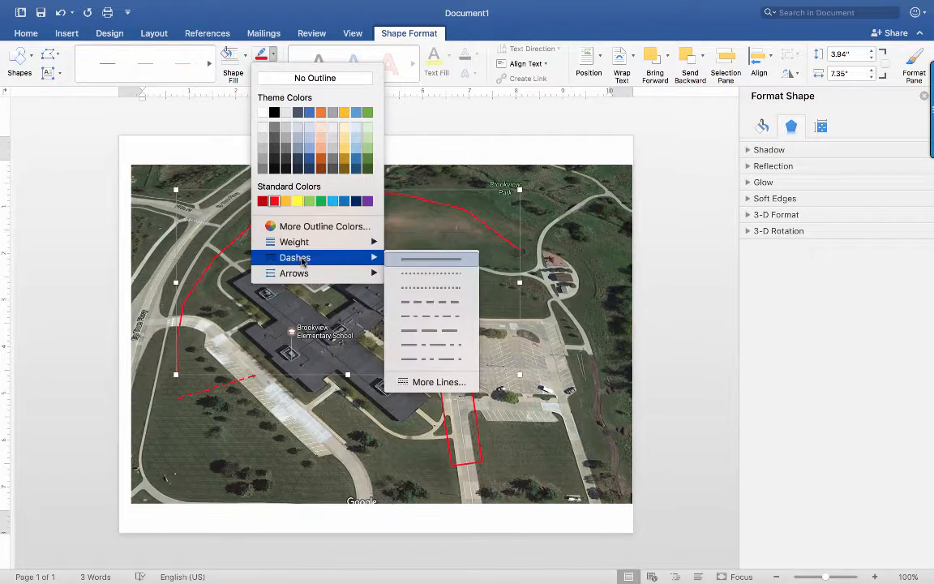
click(422, 289)
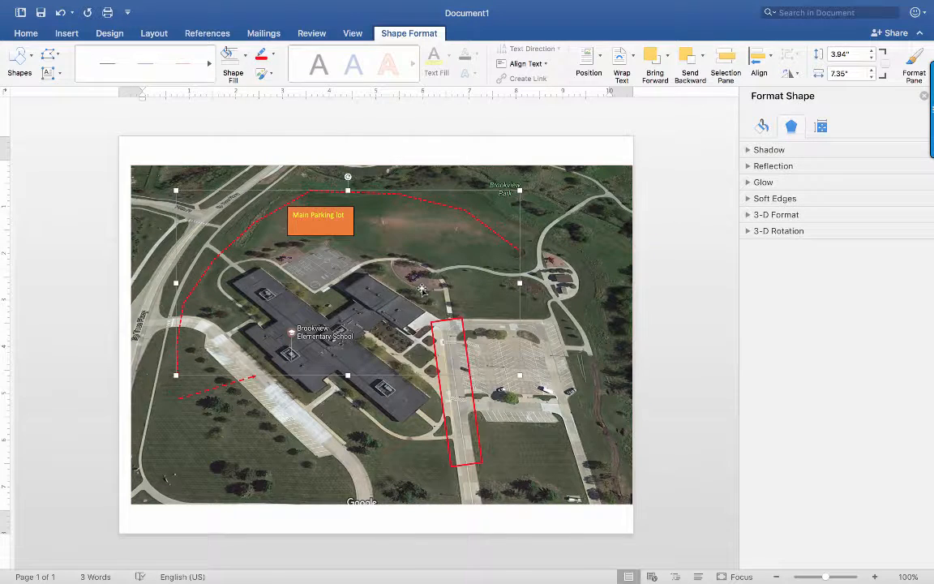
Set the arcing freeform line's style to dash-dot
click(274, 58)
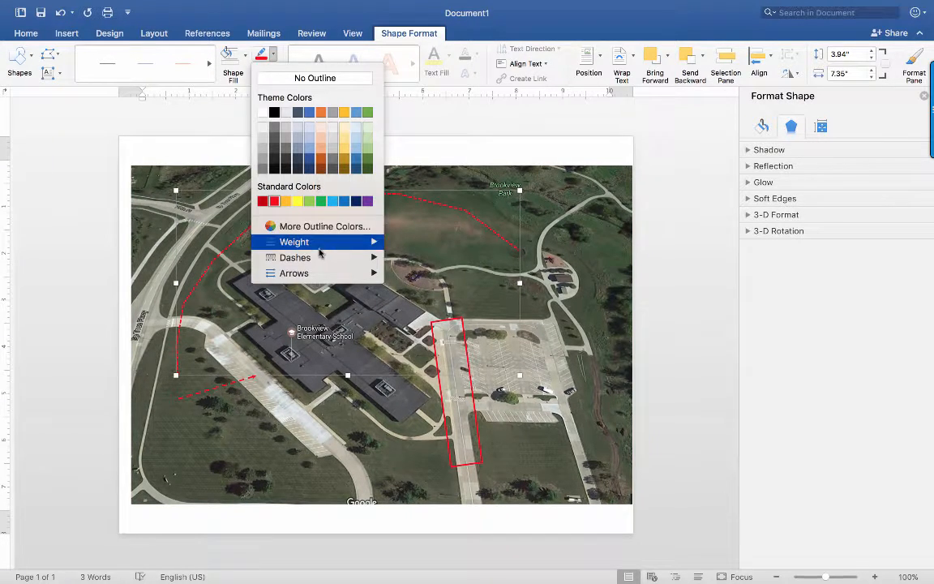
mouse_move(340, 242)
mouse_move(369, 258)
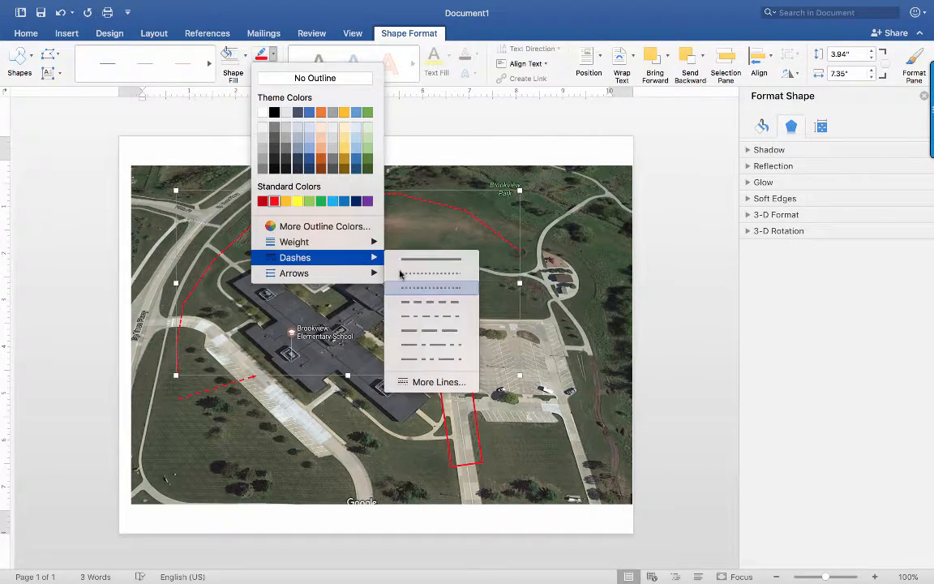
click(405, 316)
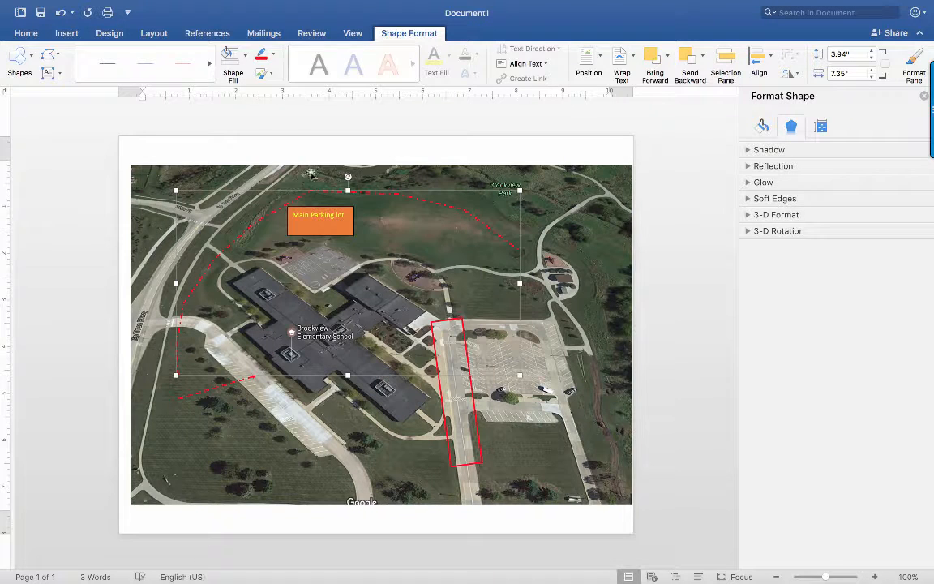
Add a solid arrowhead to one end of the arcing red line, using the single-headed right-pointing arrow style
click(274, 58)
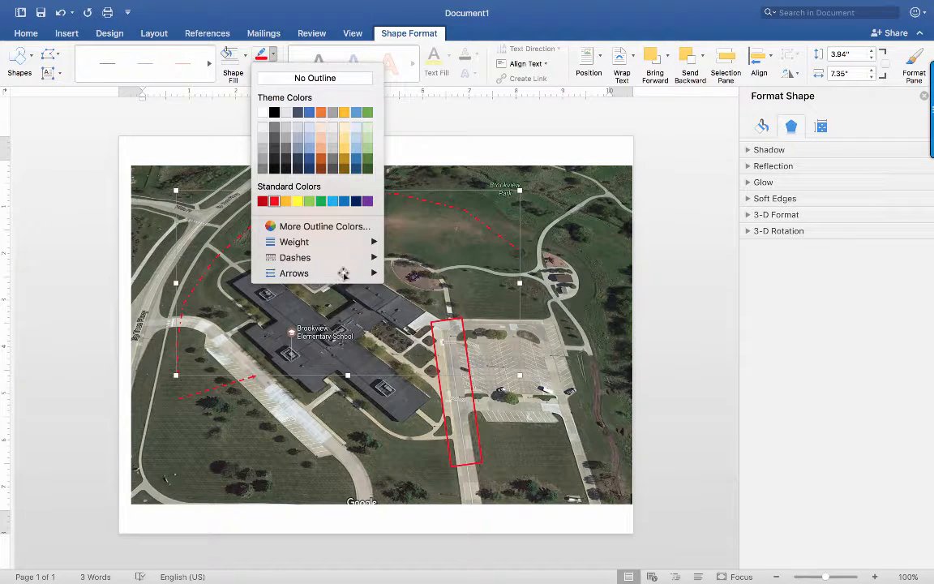
mouse_move(344, 271)
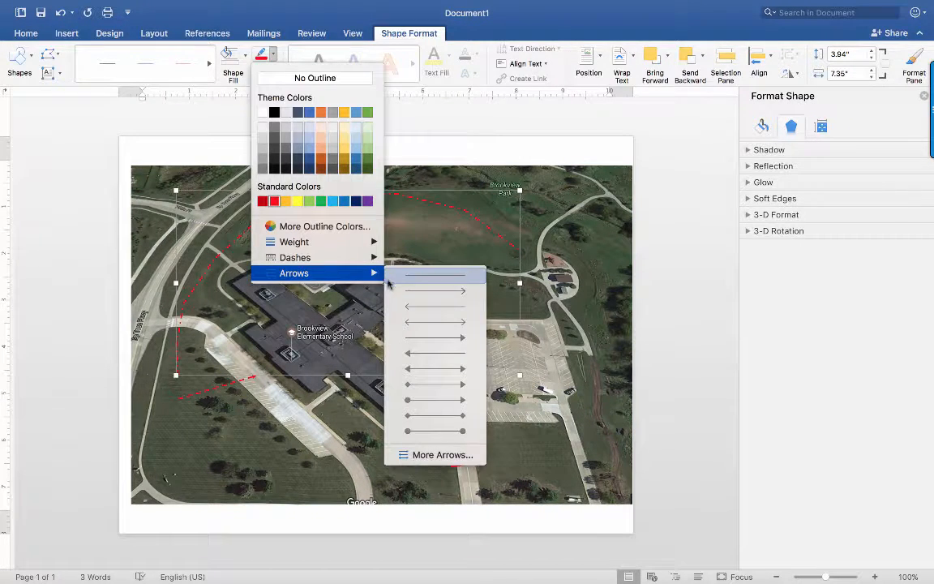
click(410, 337)
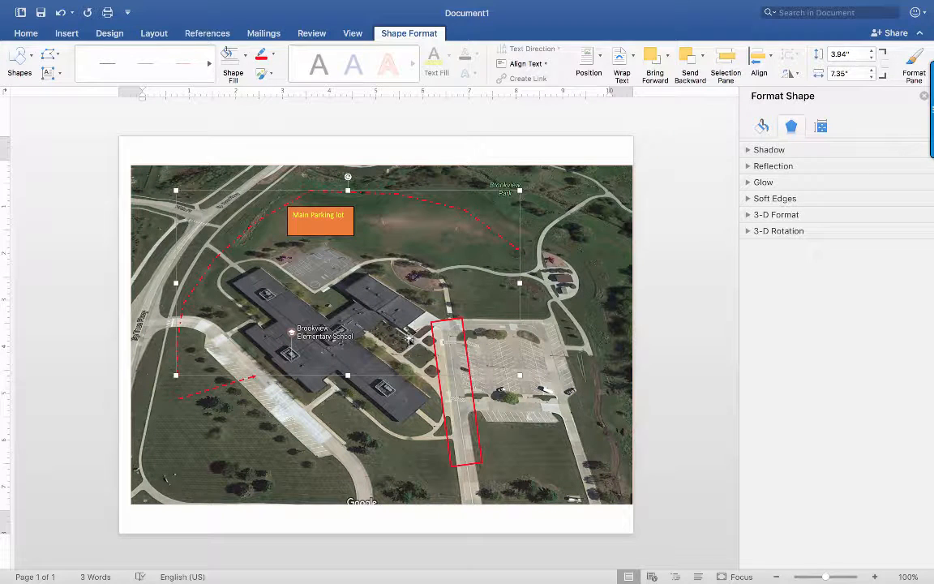
click(535, 214)
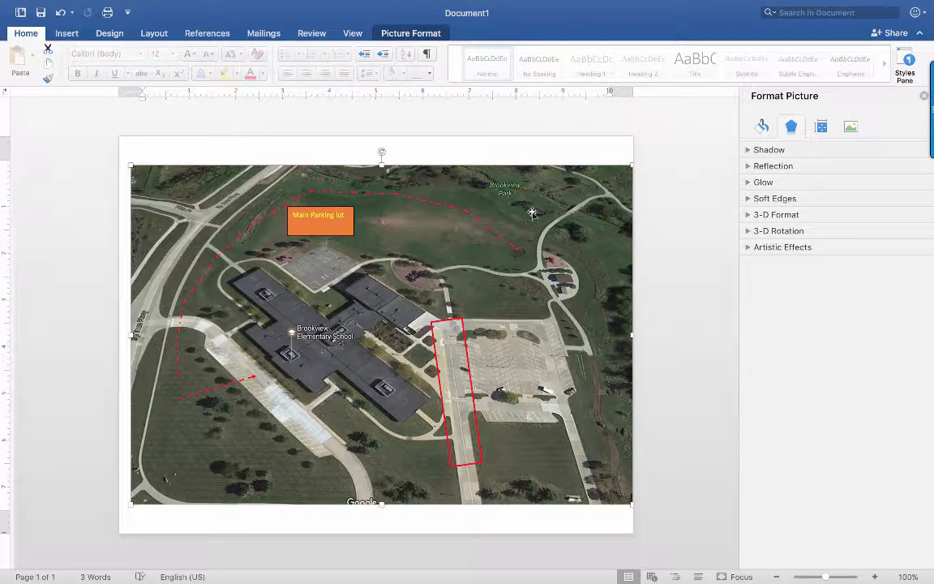
Draw an oval about 1" high by 1.08" wide over the path junction near the park's small buildings
click(64, 34)
click(175, 55)
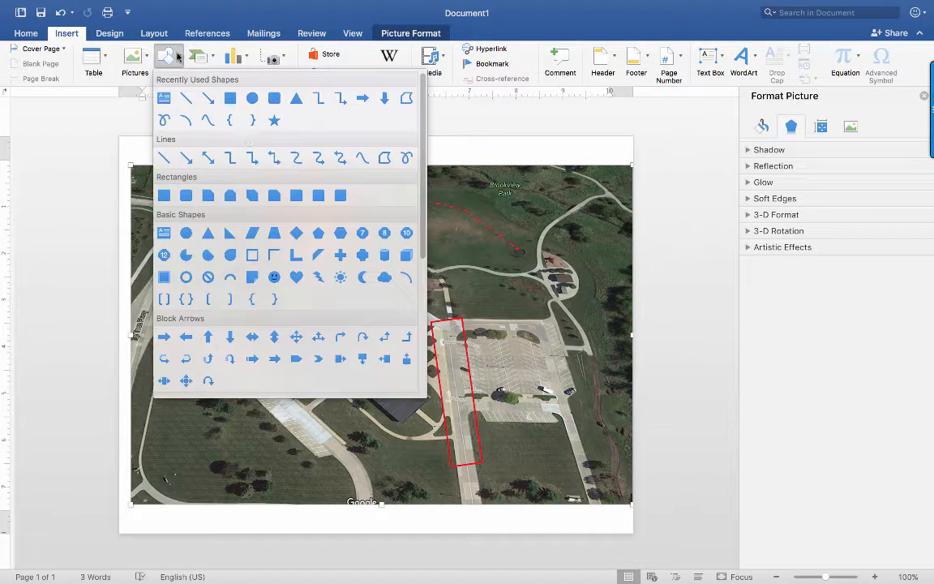
click(251, 99)
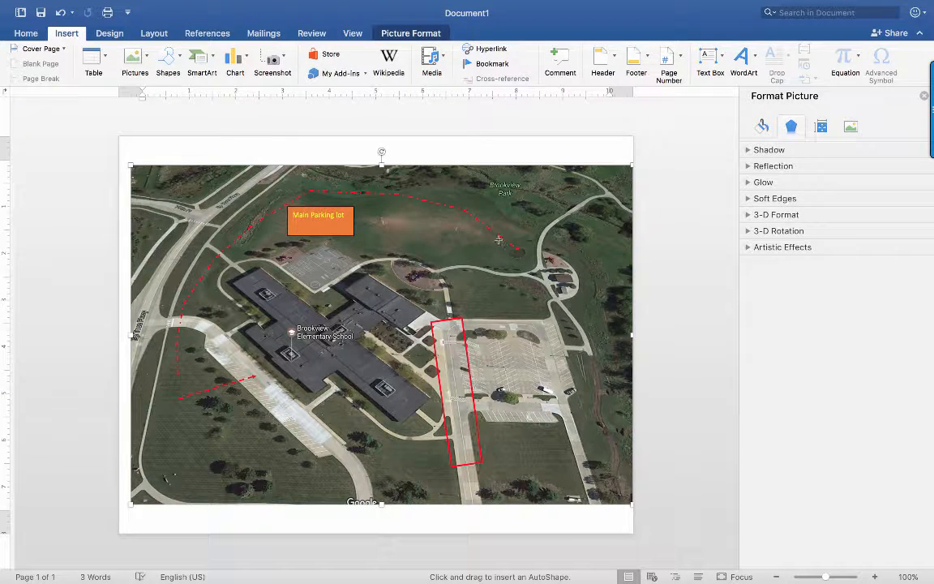
drag(496, 239, 550, 288)
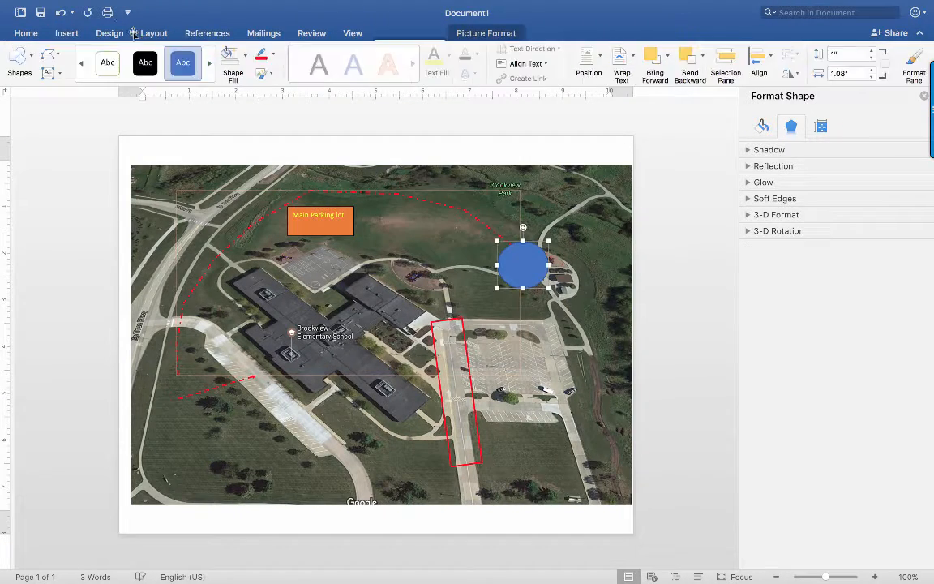
Try an orange fill on the oval and settle on a custom light blue fill color
click(245, 55)
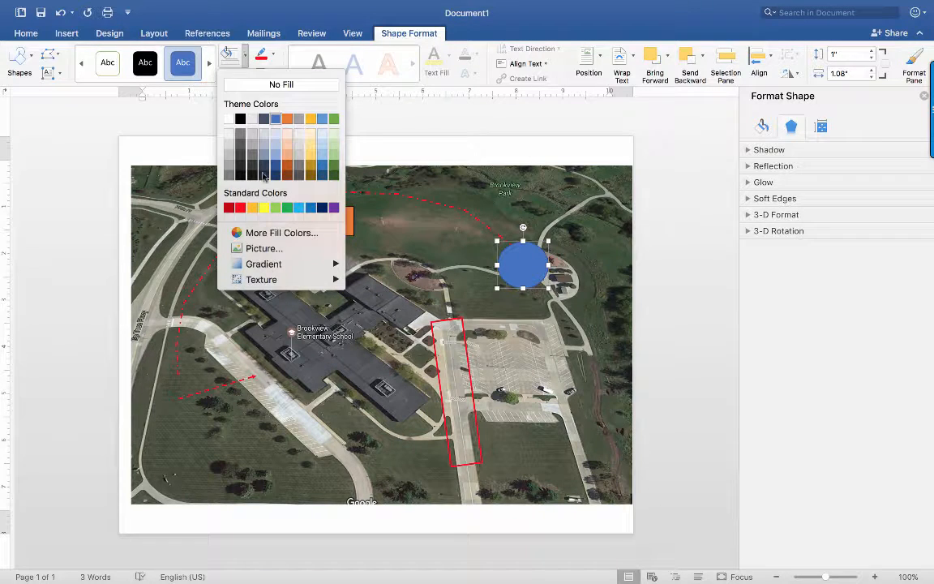
click(252, 209)
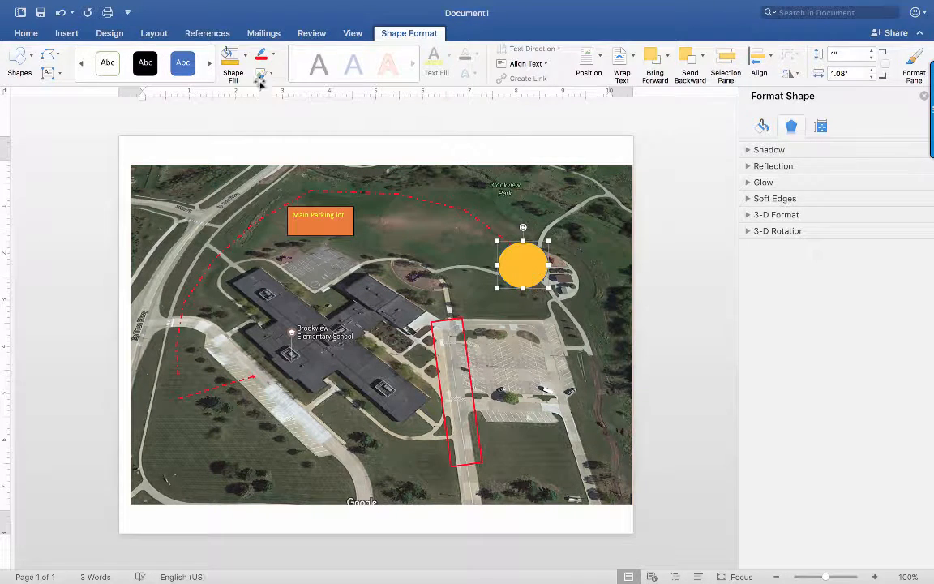
click(244, 56)
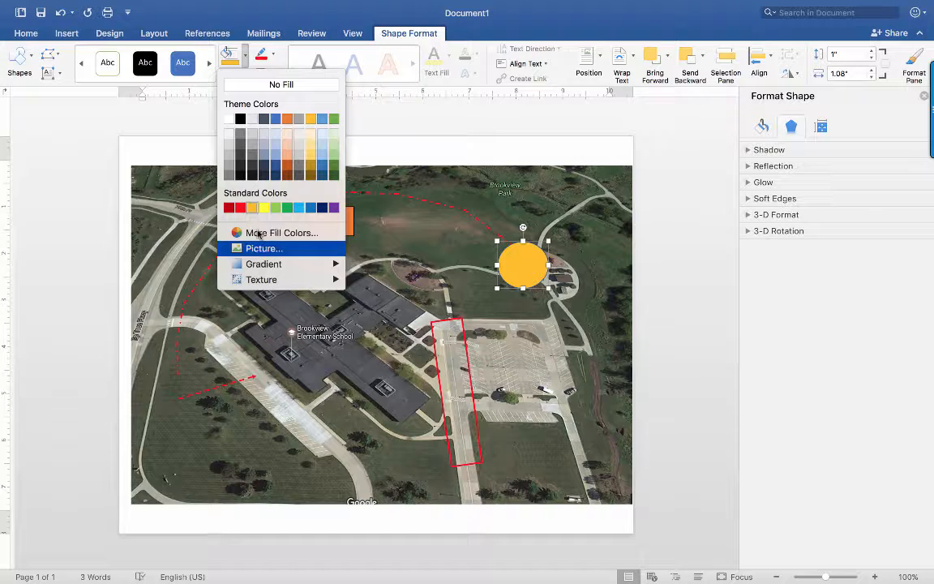
click(258, 232)
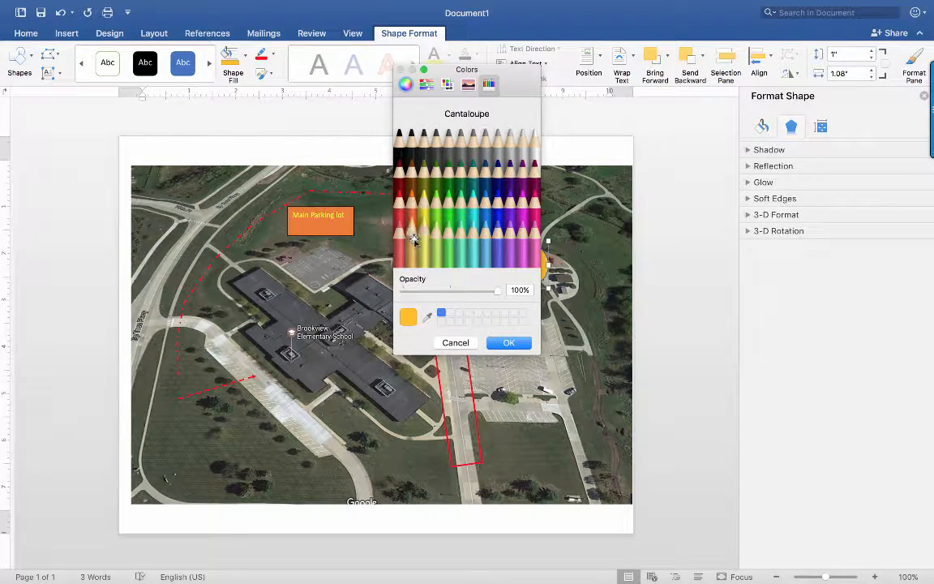
click(430, 196)
click(439, 180)
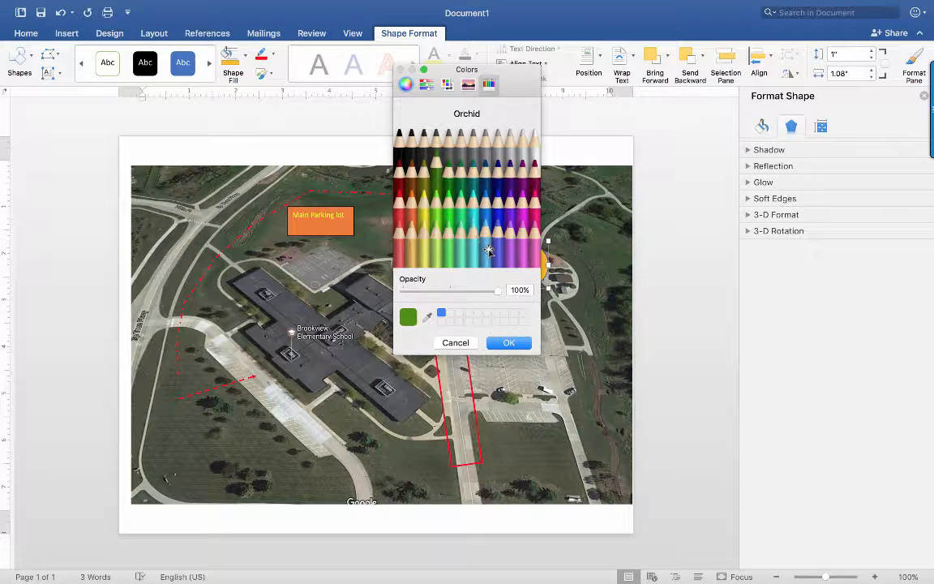
click(484, 228)
click(509, 344)
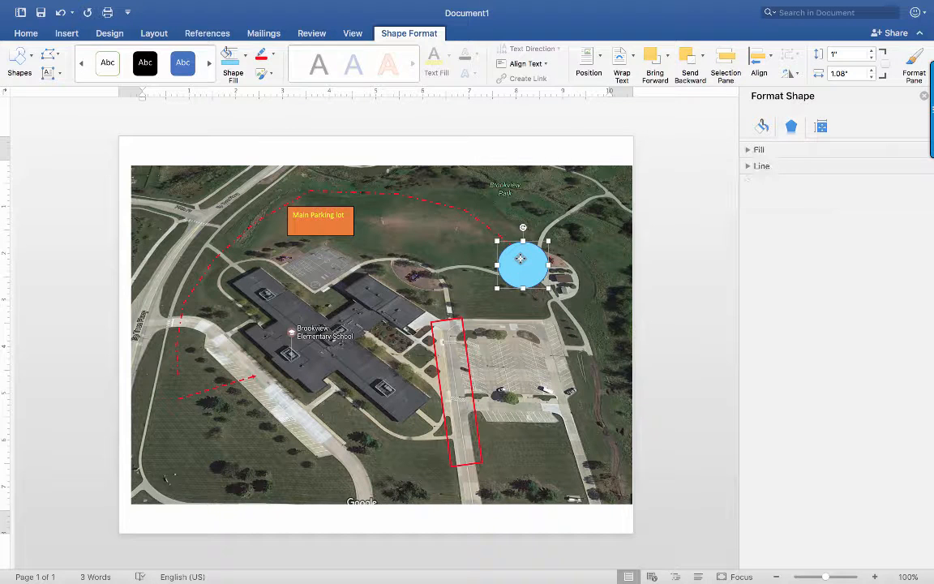
Add a text greeting inside the light blue oval, made of "Hi" and the person's first name
right_click(521, 258)
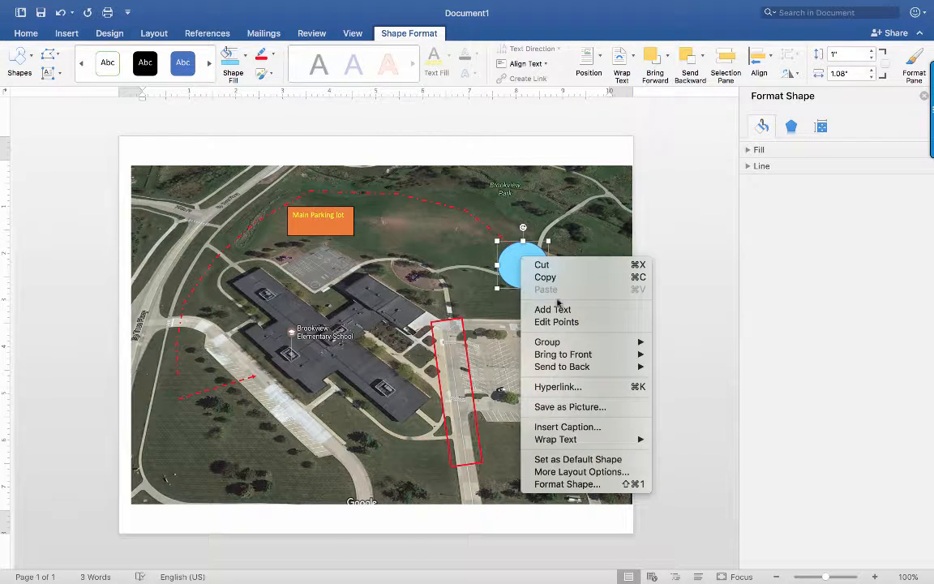
click(566, 310)
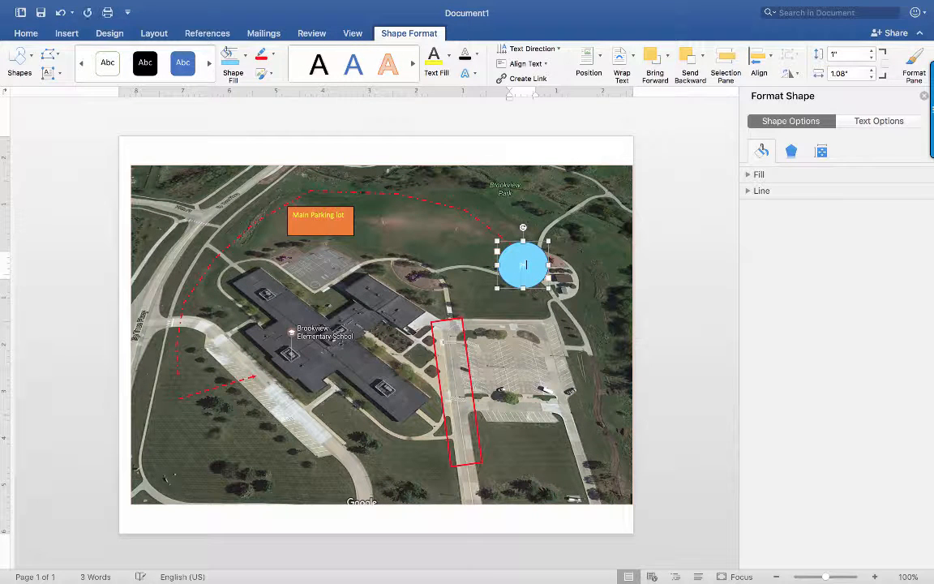
text(Hi James)
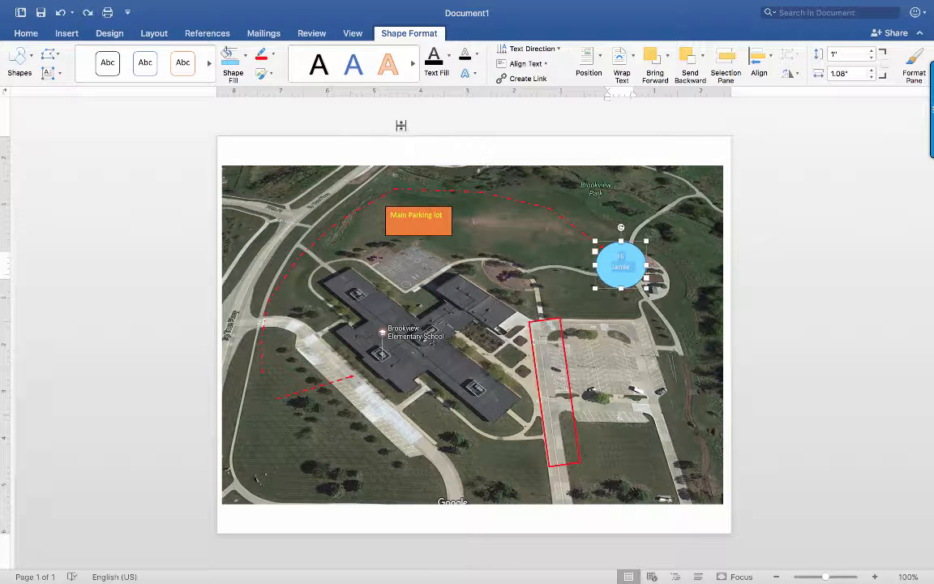
Try blue, orange and shadowed WordArt styles on the oval's greeting and settle on the plain solid black style
click(322, 68)
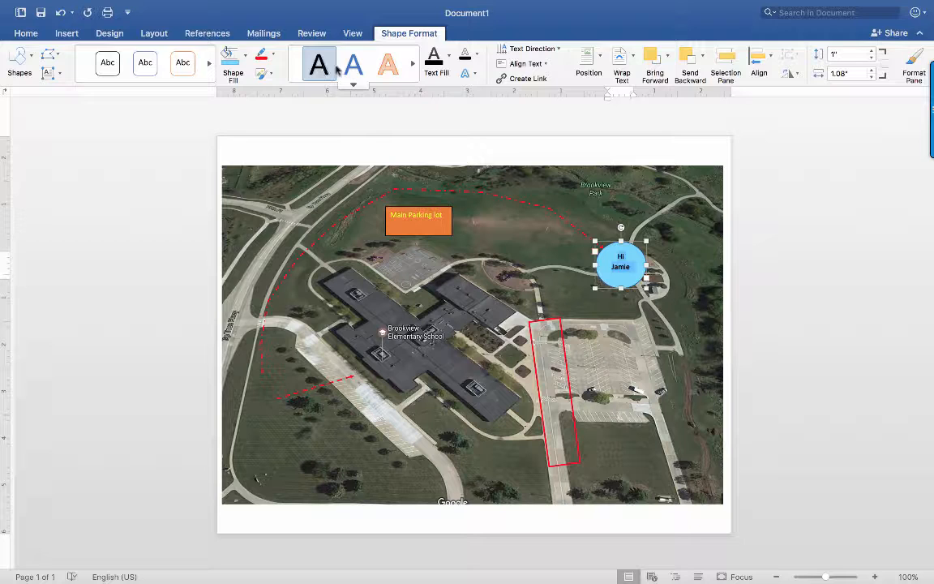
click(356, 68)
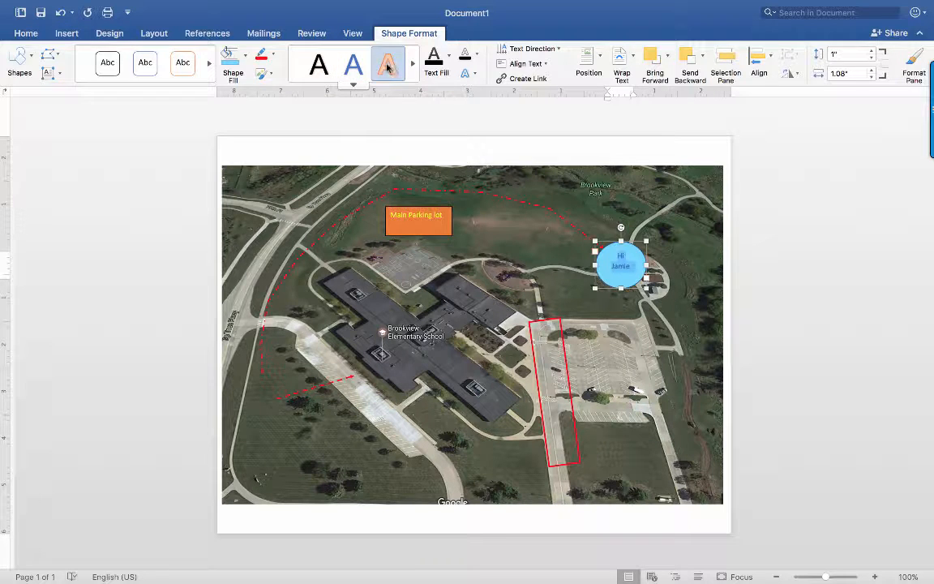
click(388, 68)
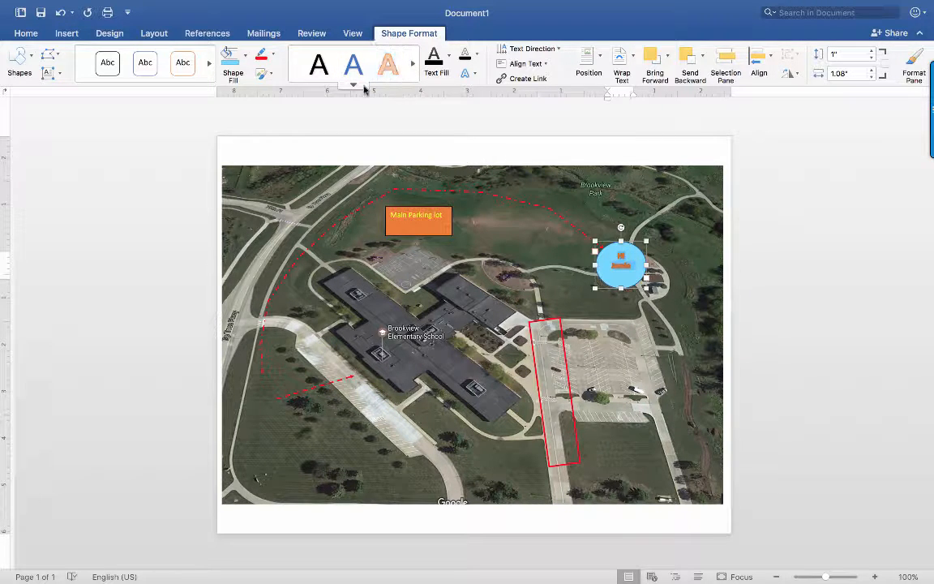
click(354, 84)
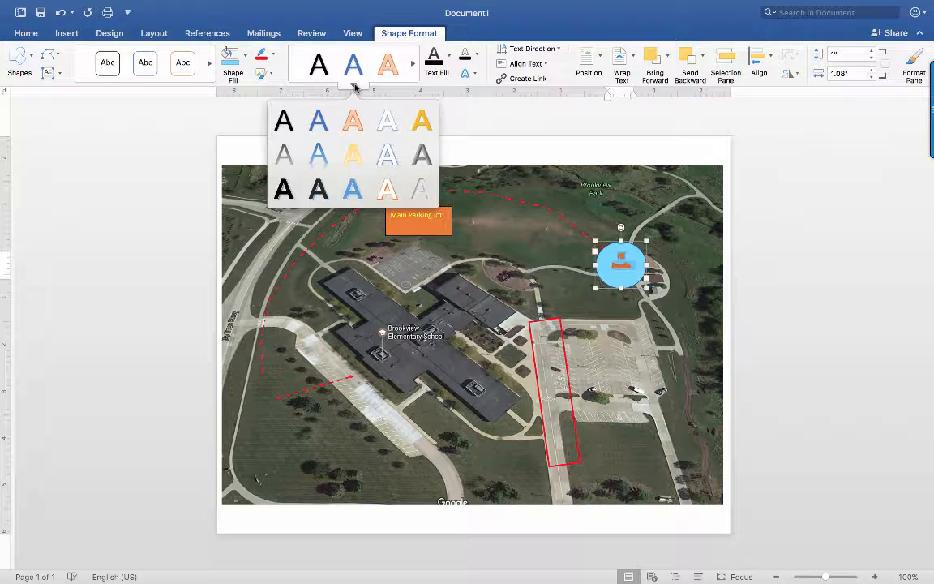
click(318, 188)
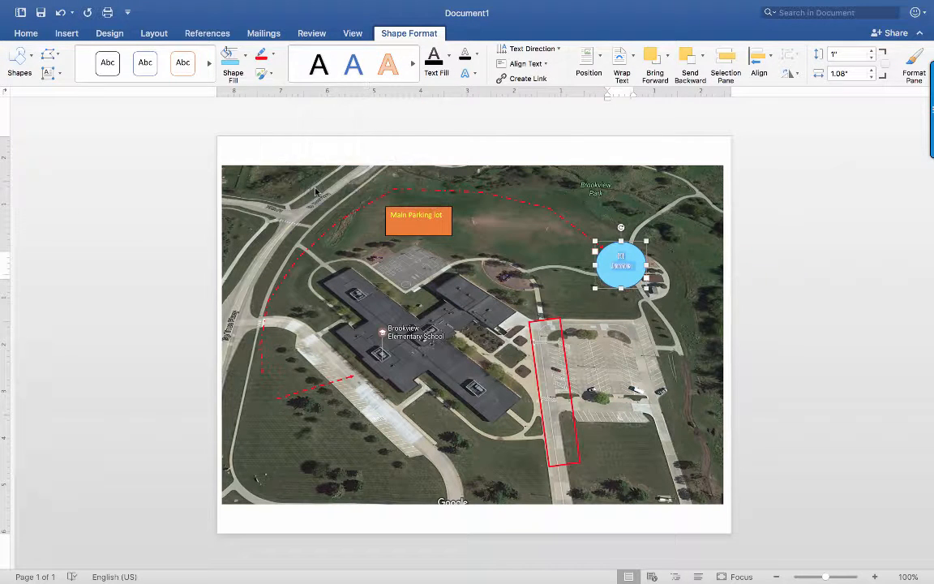
click(319, 64)
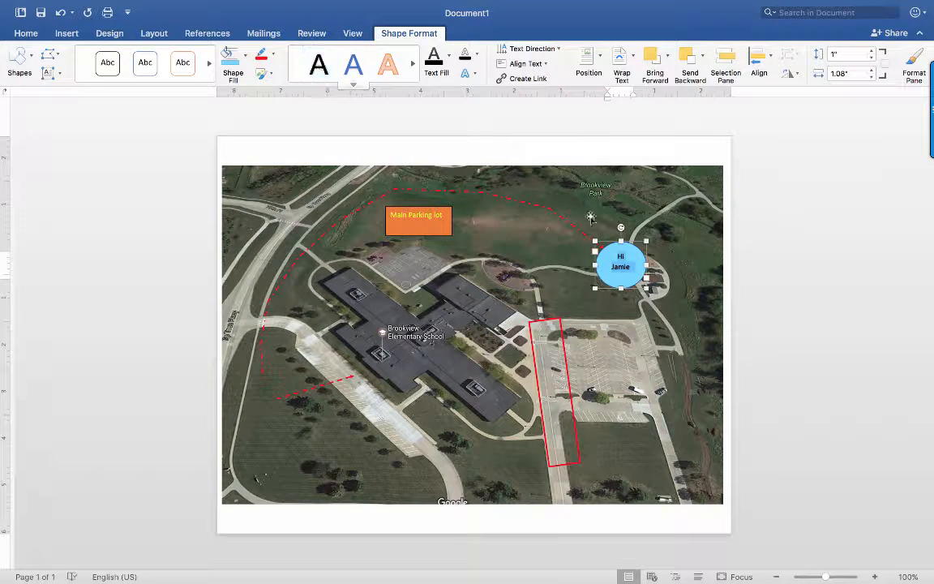
click(626, 210)
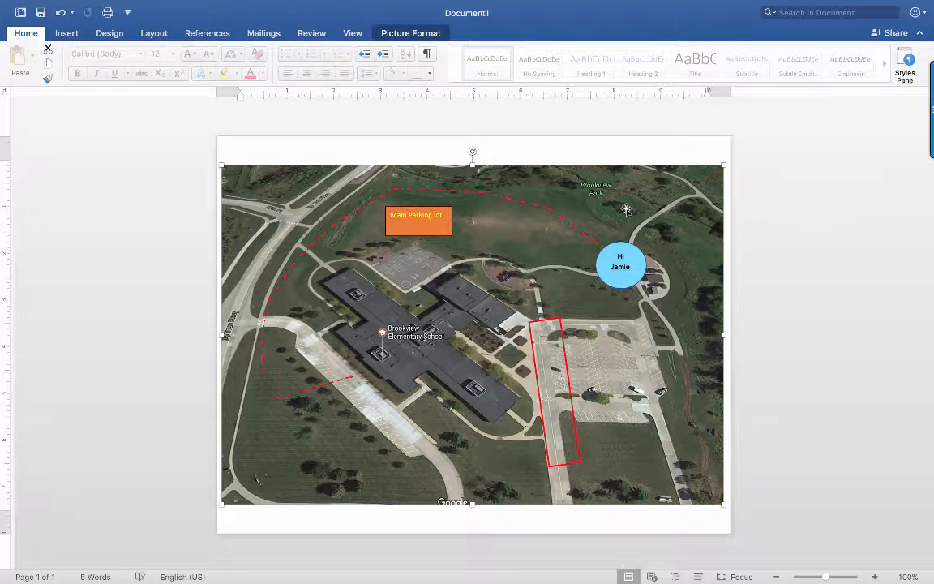
Move the light blue oval up and west so it overlaps the arcing red line below the Brookview Park label
click(67, 33)
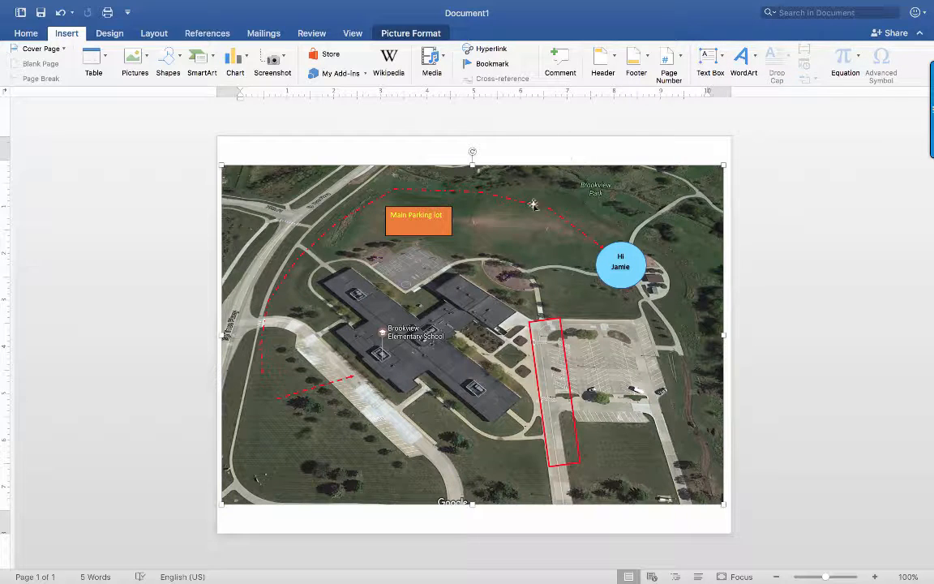
click(436, 227)
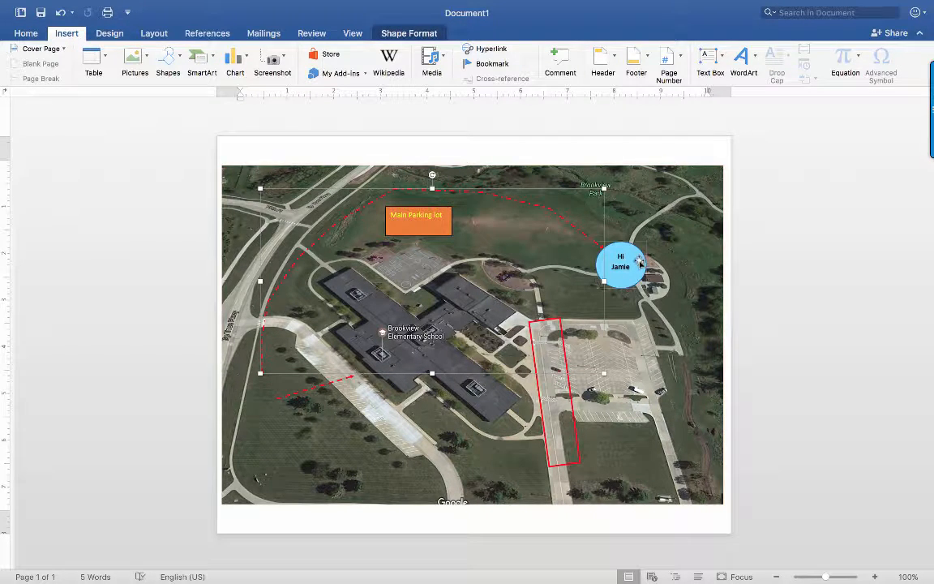
click(635, 260)
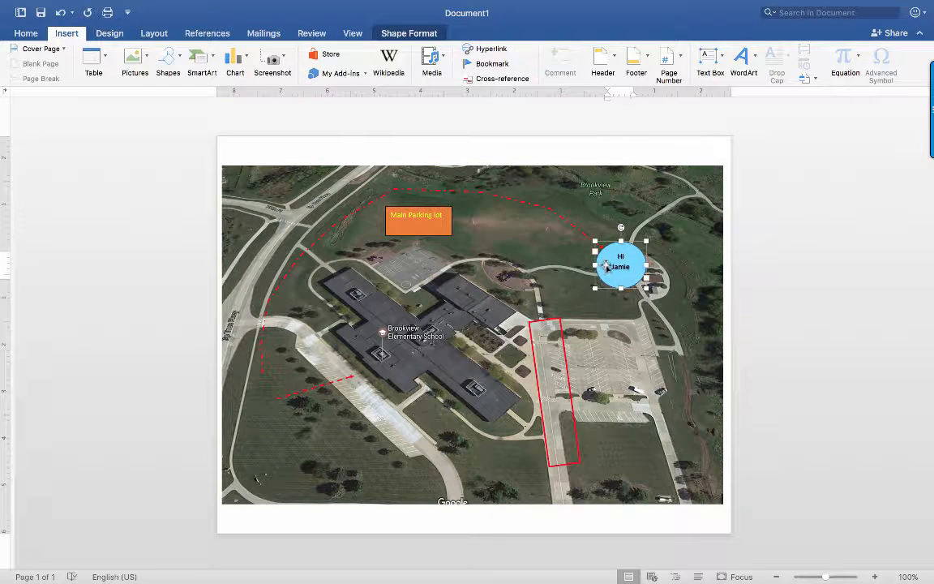
drag(600, 263, 599, 224)
Bring the arcing red dash-dot line in front of the light blue oval
click(504, 230)
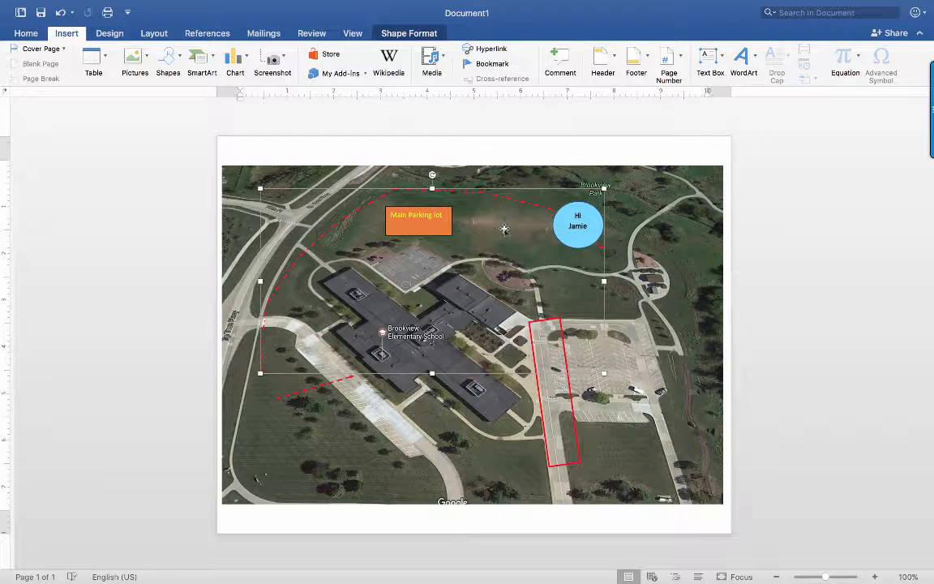
right_click(501, 189)
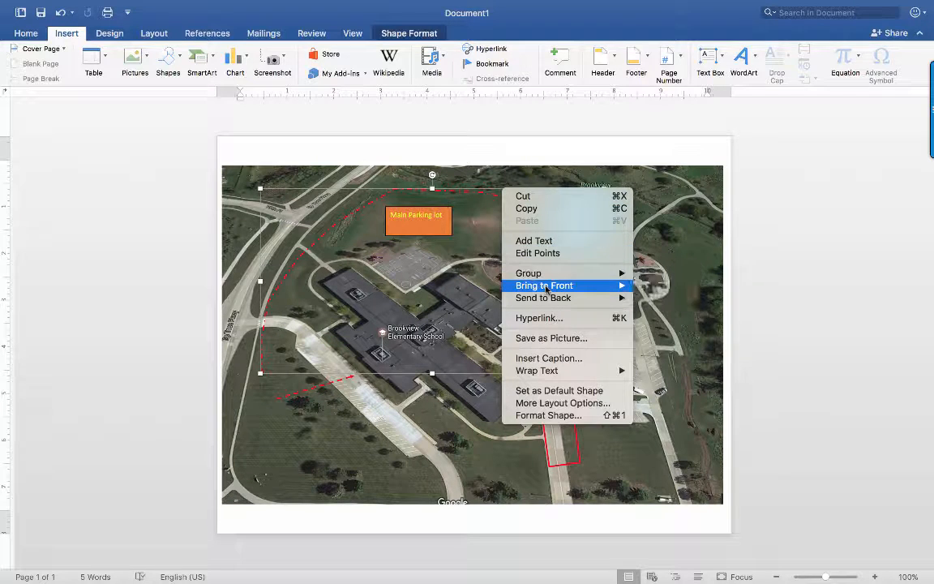
mouse_move(547, 290)
click(675, 285)
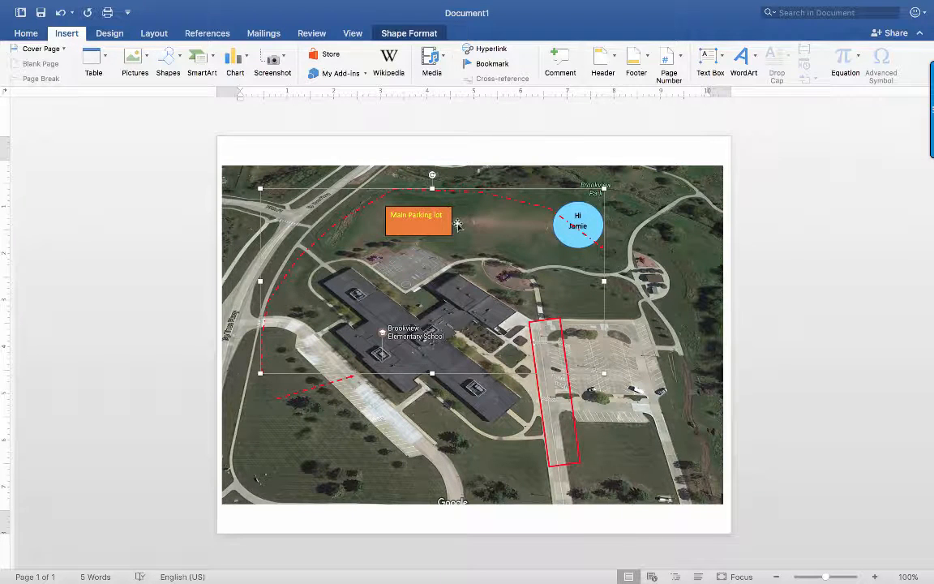
Edit the arcing line's points, raising the one above the sports field near the map's upper edge and extending the southwest end to the path
right_click(470, 194)
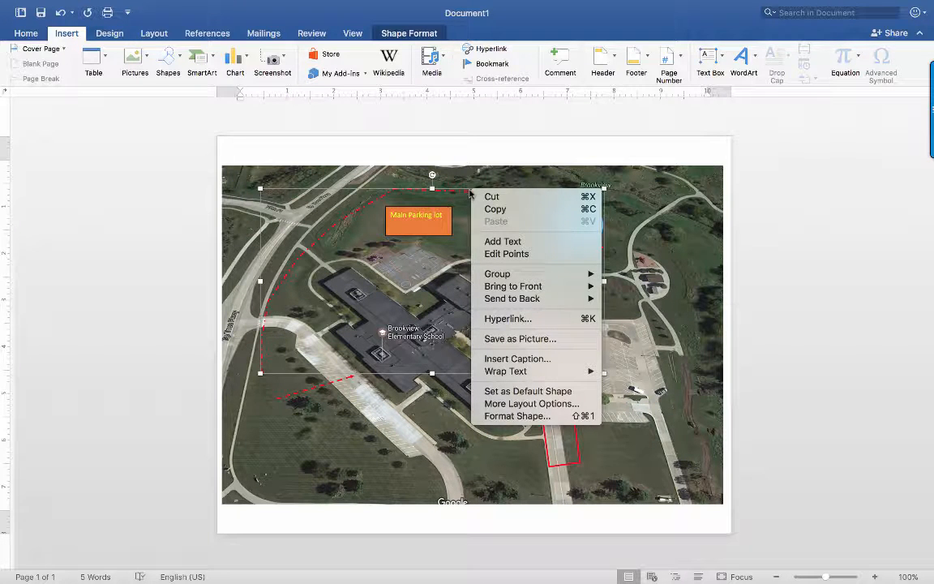
click(521, 255)
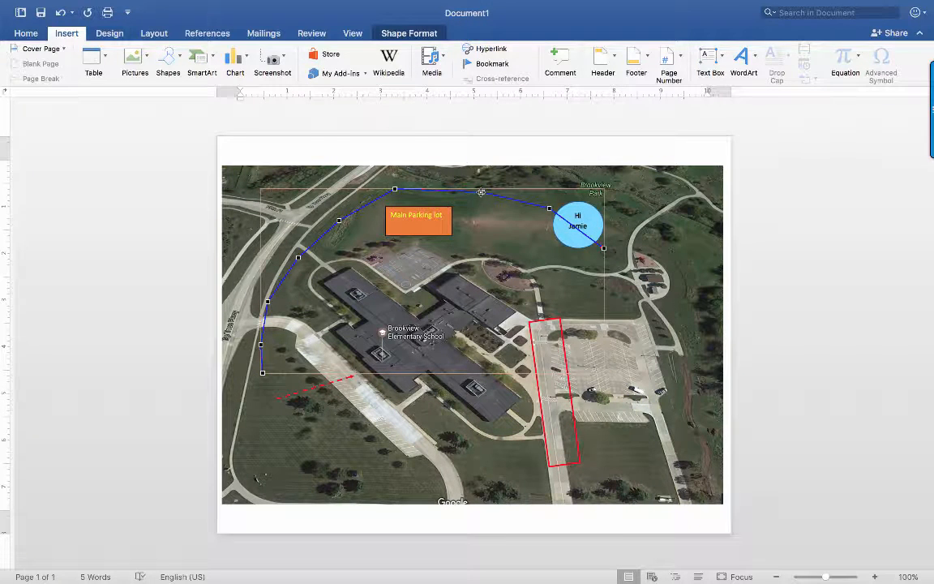
drag(482, 192, 482, 171)
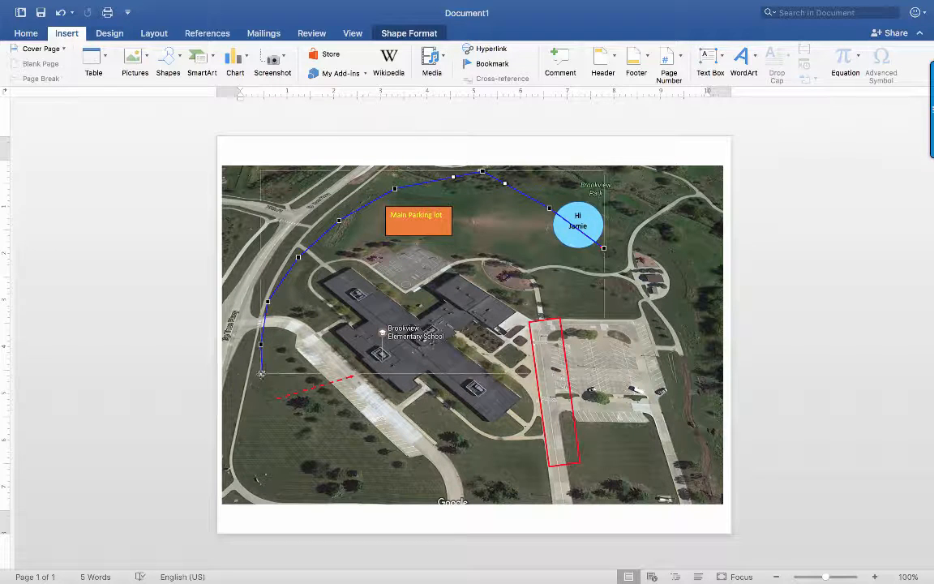
drag(242, 392, 245, 393)
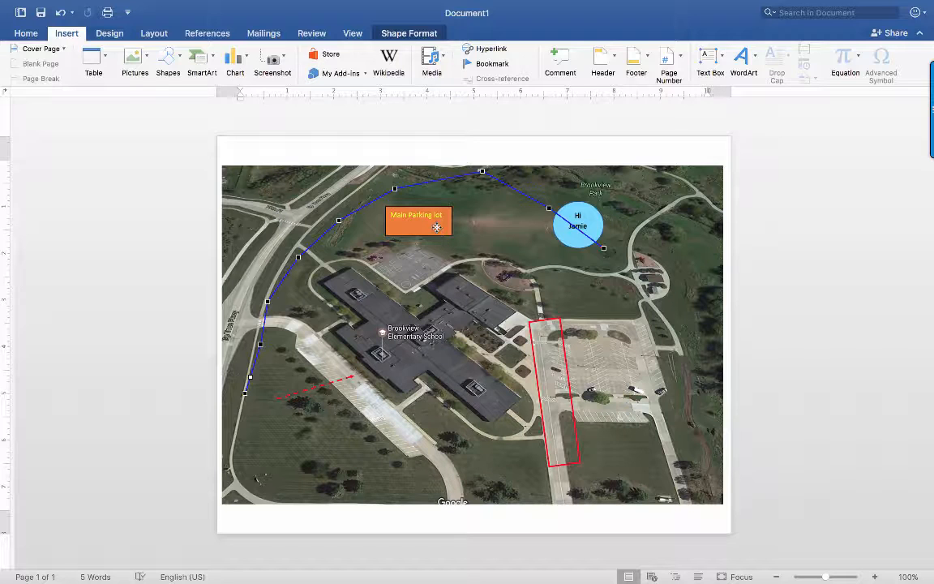
key(Escape)
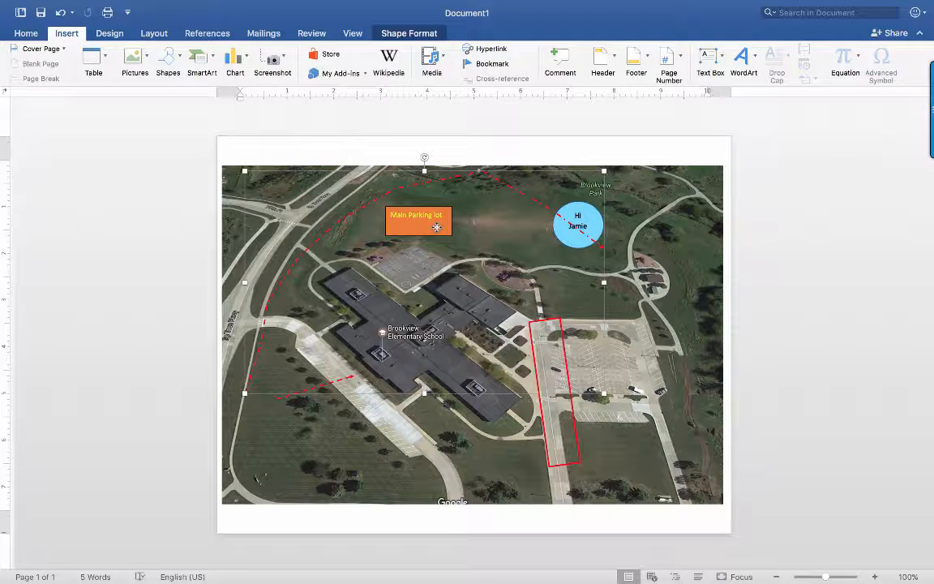